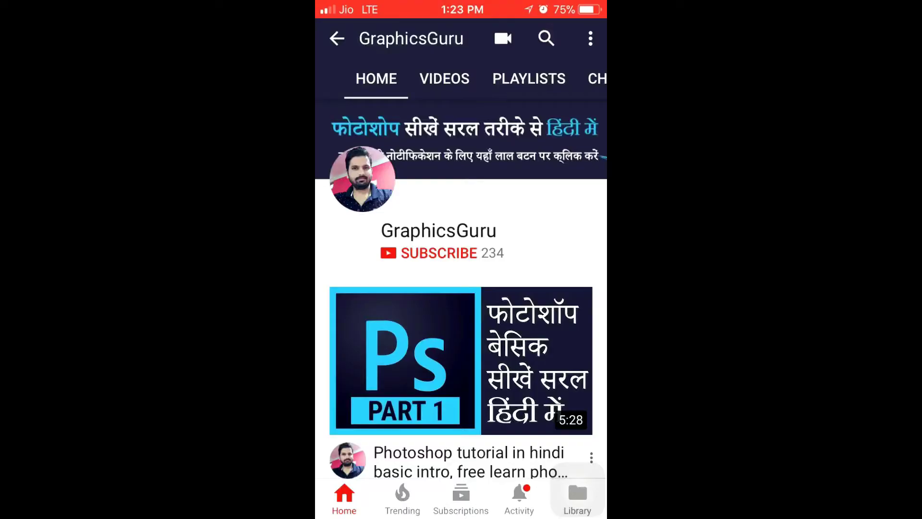
# Step: Subscribe to the GraphicsGuru YouTube channel and enable all notifications with the bell
pyautogui.click(436, 253)
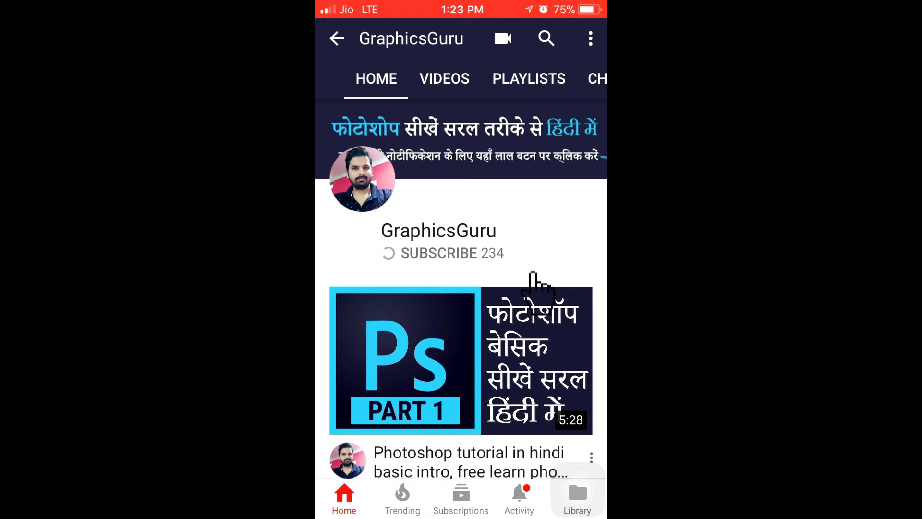
pyautogui.click(532, 254)
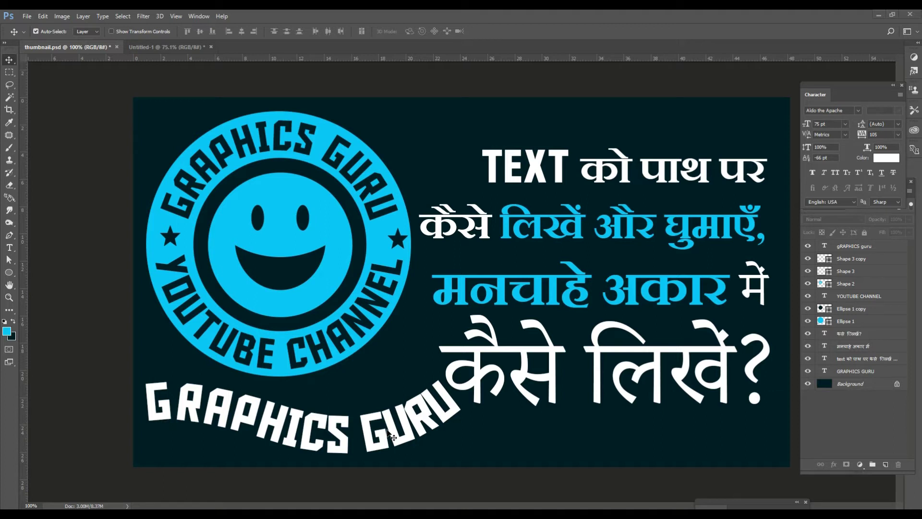
# Step: Switch to the blank Untitled-1 document with the dark navy canvas
pyautogui.click(171, 47)
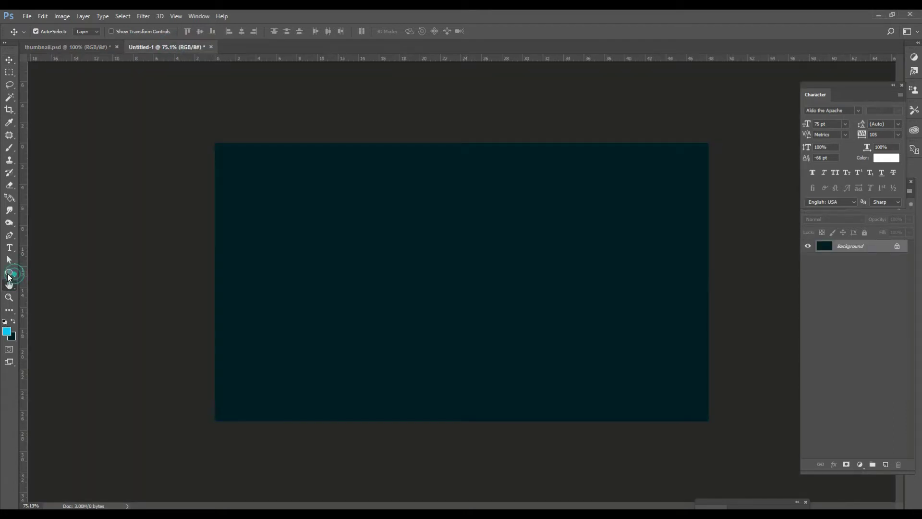
# Step: Draw a blue circle, enlarge it to about 130%, and centre it vertically on the left
pyautogui.click(9, 273)
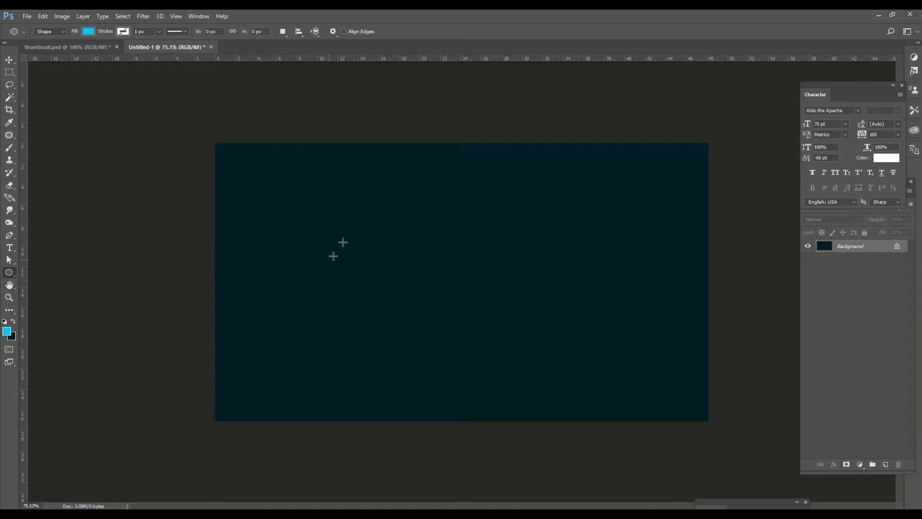
pyautogui.moveTo(393, 299); pyautogui.dragTo(439, 350)
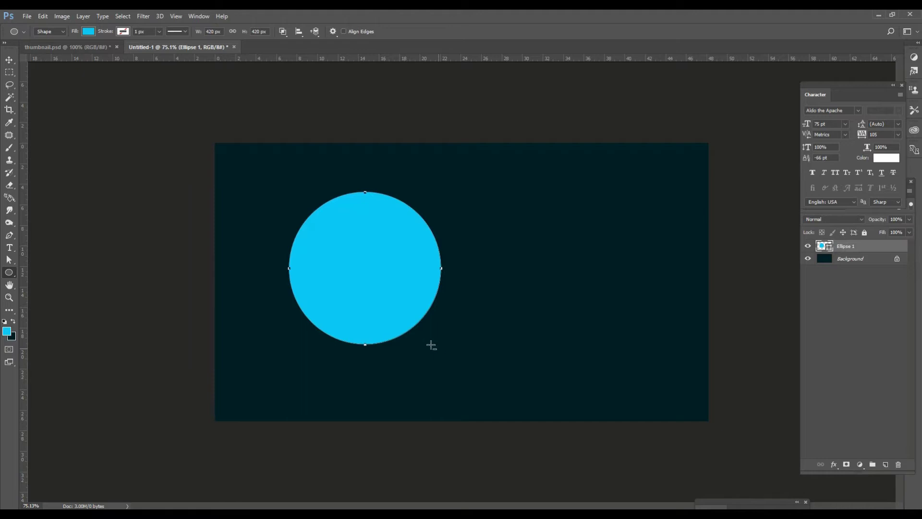
pyautogui.hotkey('ctrl', 't')
pyautogui.moveTo(366, 280); pyautogui.dragTo(370, 295)
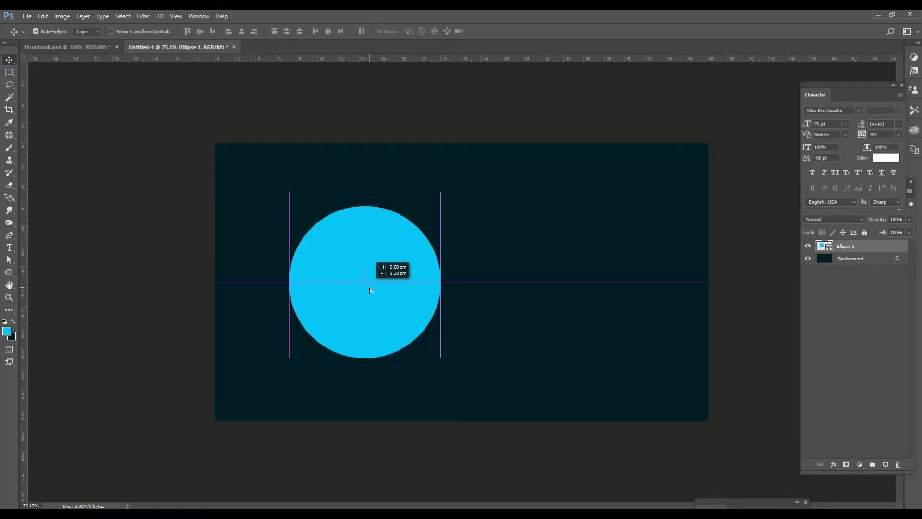
pyautogui.moveTo(440, 356); pyautogui.dragTo(473, 392)
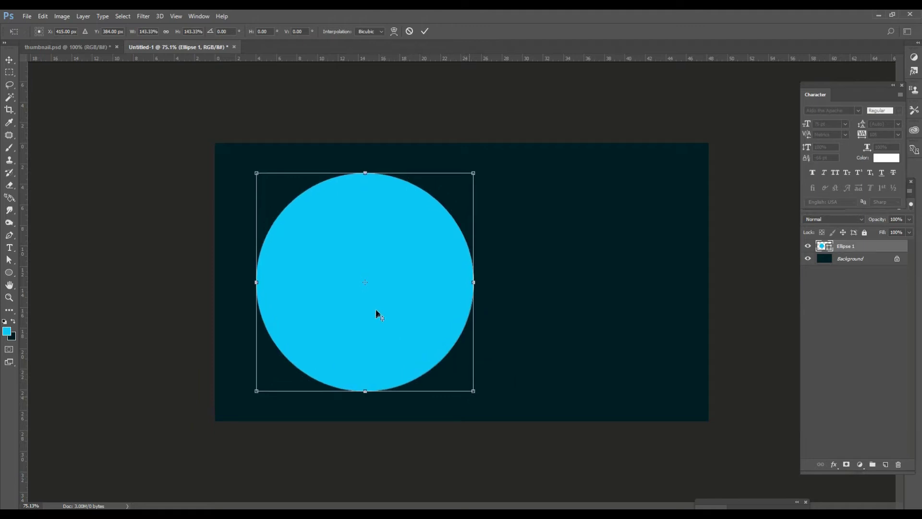
pyautogui.press('Return')
pyautogui.moveTo(383, 307); pyautogui.dragTo(378, 307)
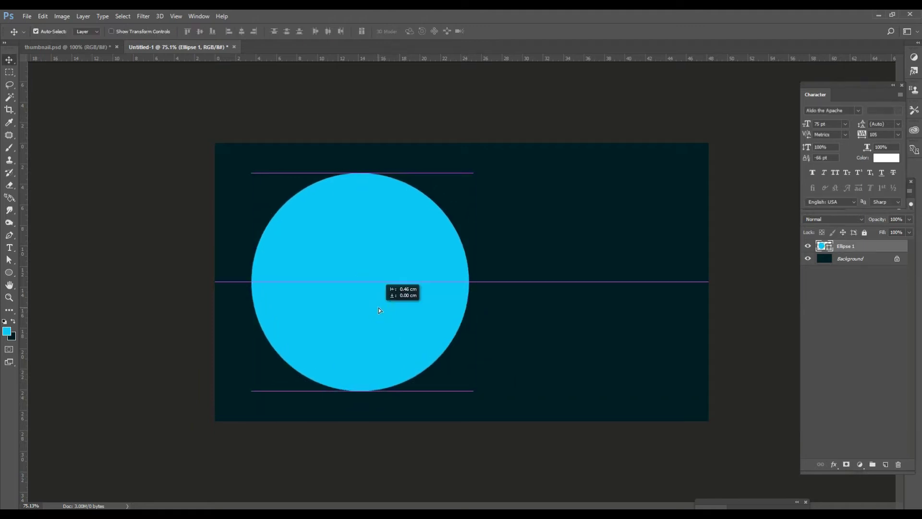
# Step: Duplicate the circle and shrink the copy to about 70% around its centre
pyautogui.hotkey('ctrl', 'j')
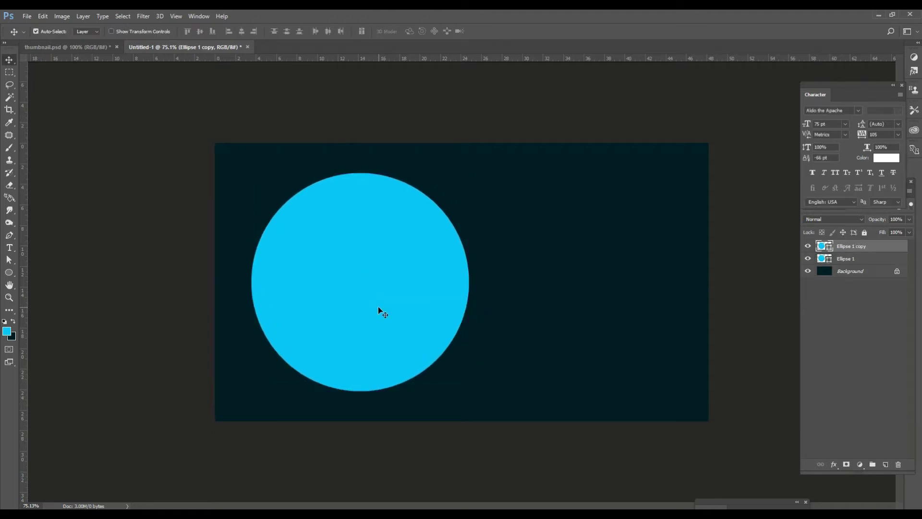
pyautogui.hotkey('ctrl', 't')
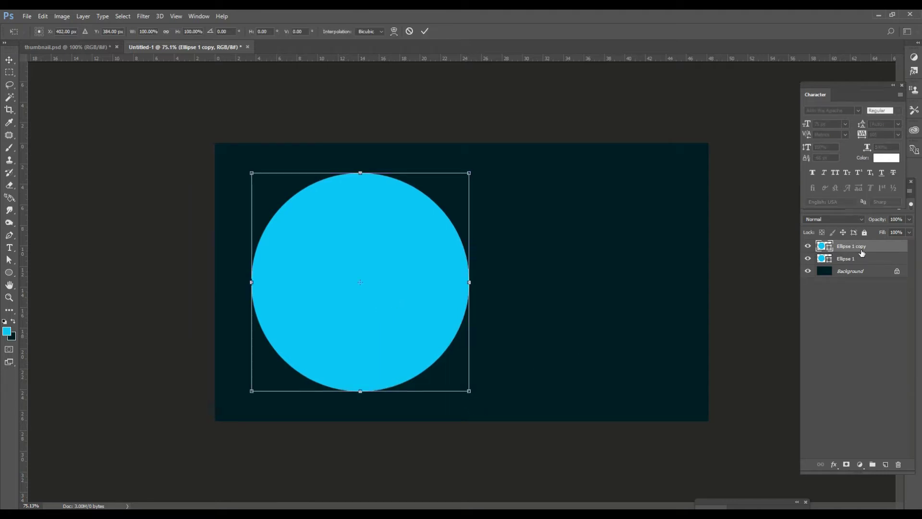
pyautogui.moveTo(468, 390); pyautogui.dragTo(429, 374)
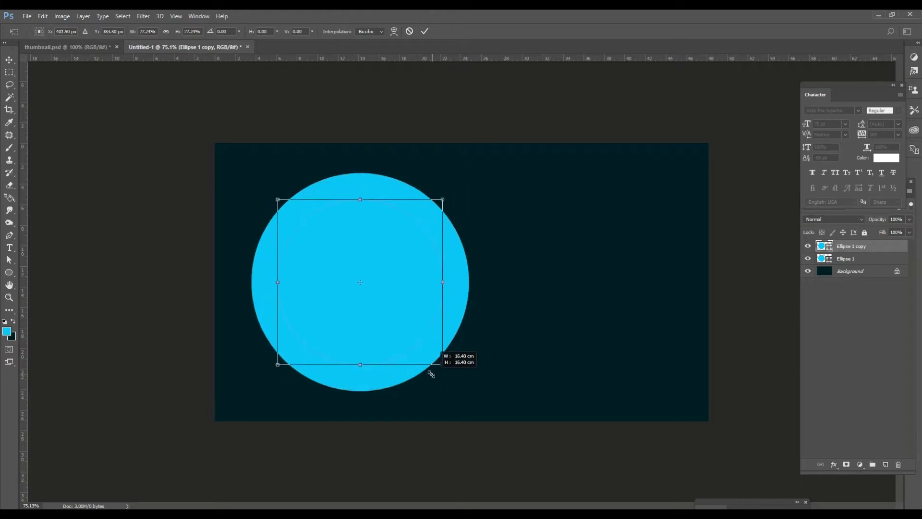
pyautogui.moveTo(429, 373); pyautogui.dragTo(410, 365)
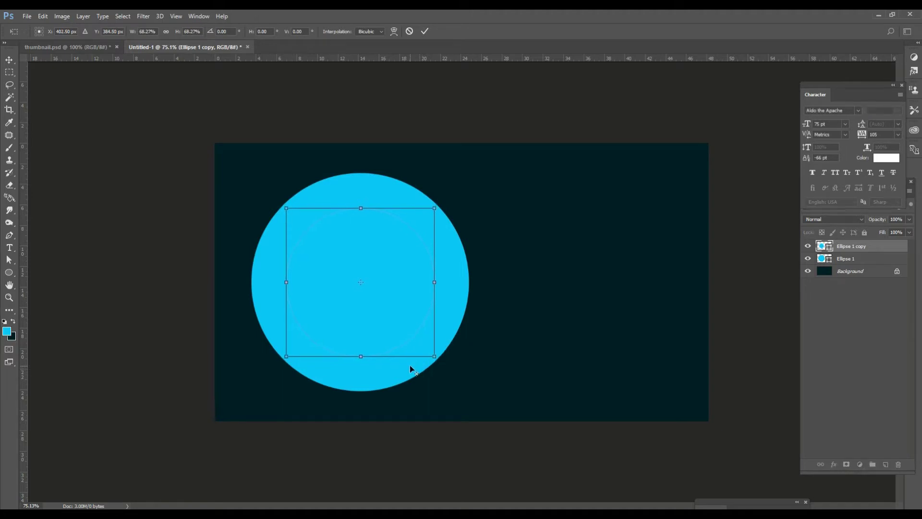
pyautogui.press('Return')
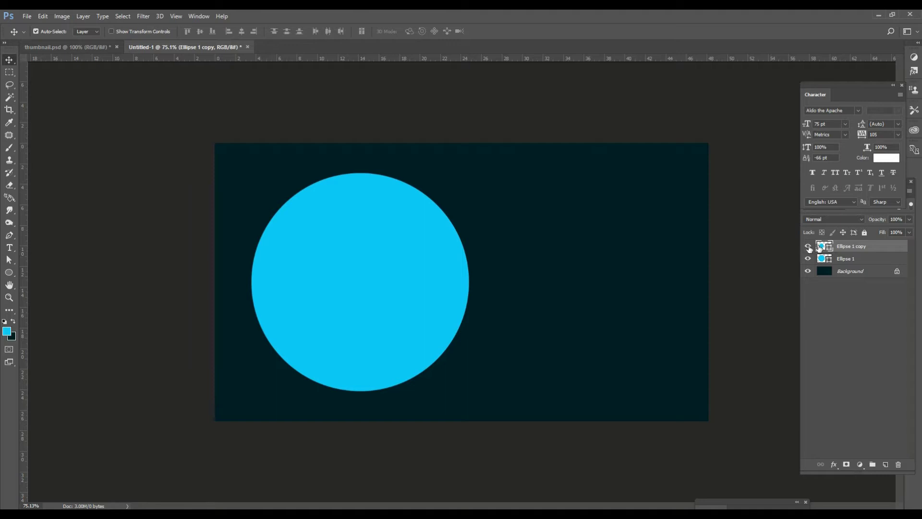
# Step: Fill the Ellipse 1 copy circle with the sampled dark background colour
pyautogui.doubleClick(823, 247)
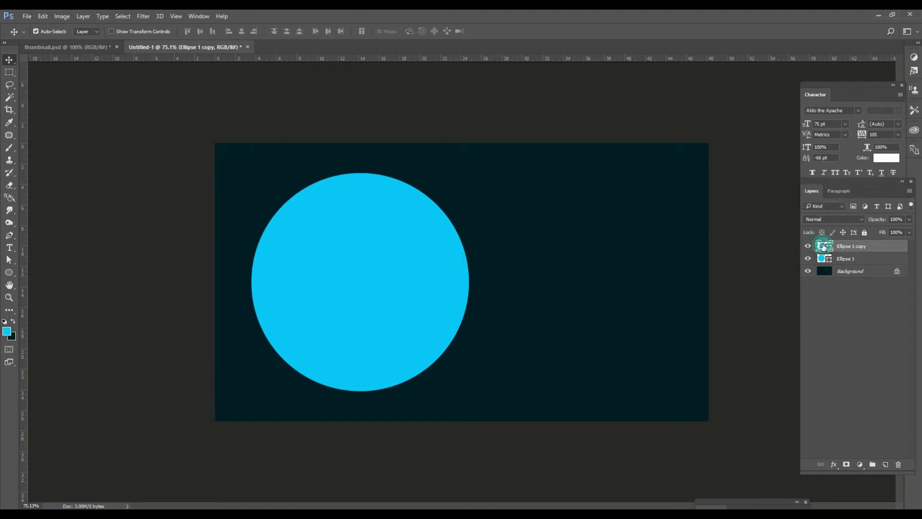
pyautogui.click(612, 259)
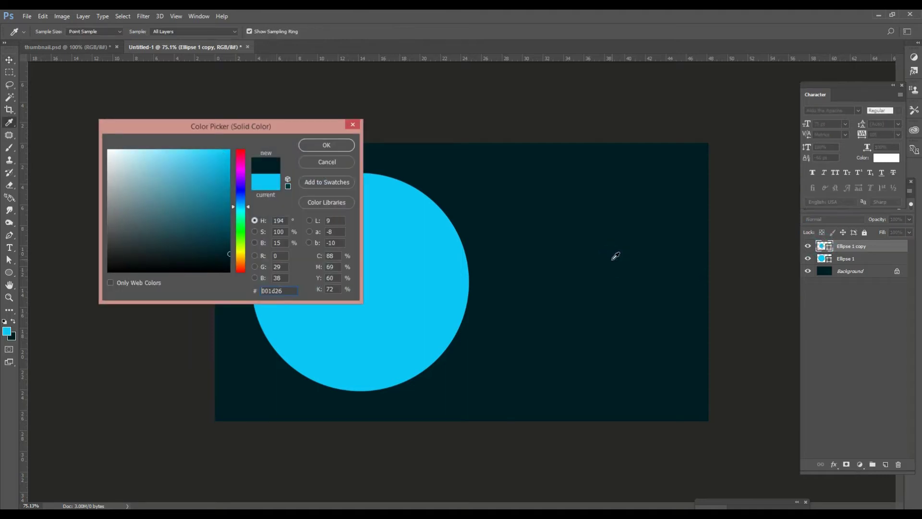
pyautogui.click(317, 146)
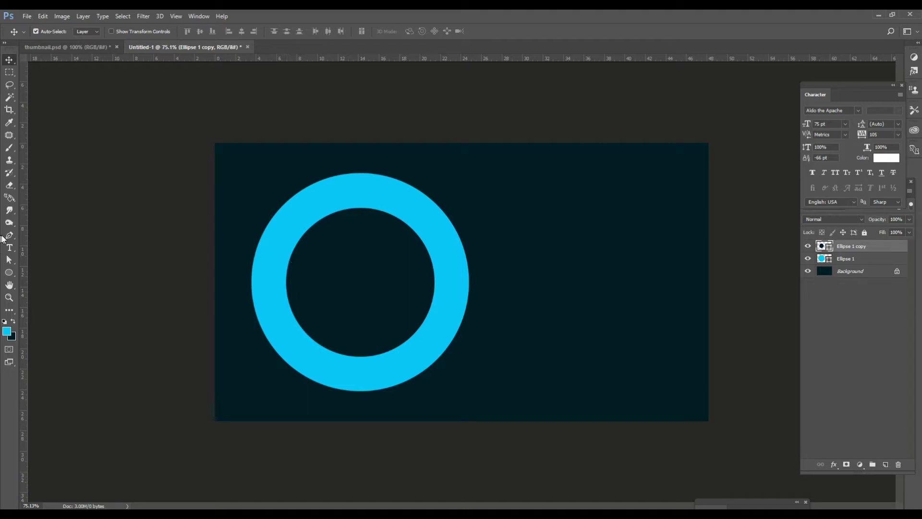
pyautogui.click(9, 248)
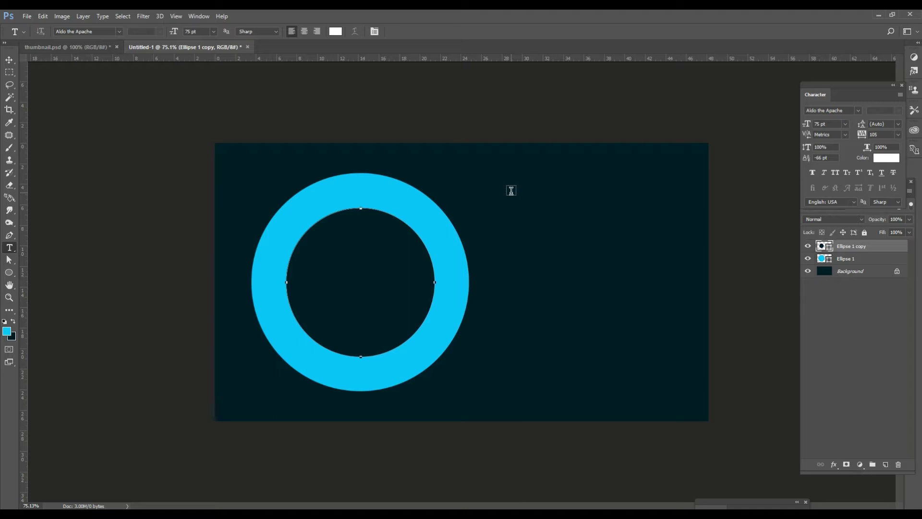
# Step: Set the text alignment to centred, with the Layers panel back in view
pyautogui.click(304, 31)
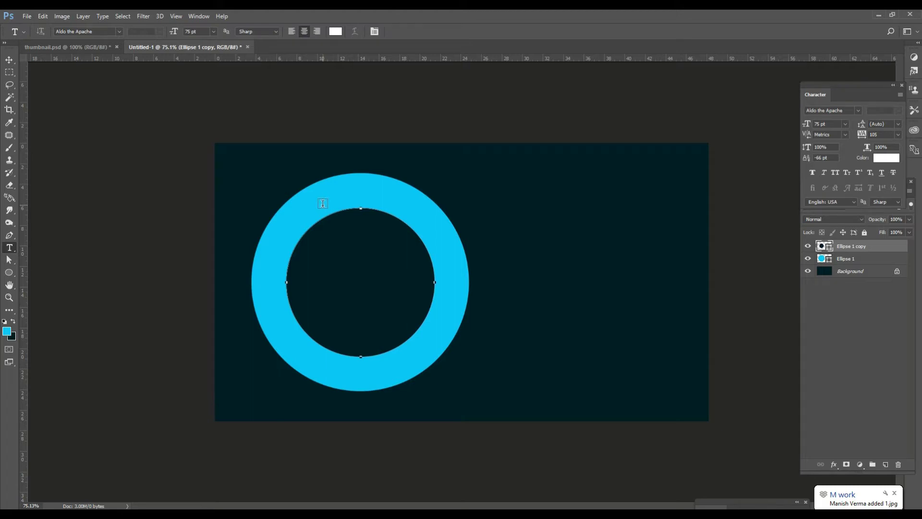
pyautogui.click(874, 246)
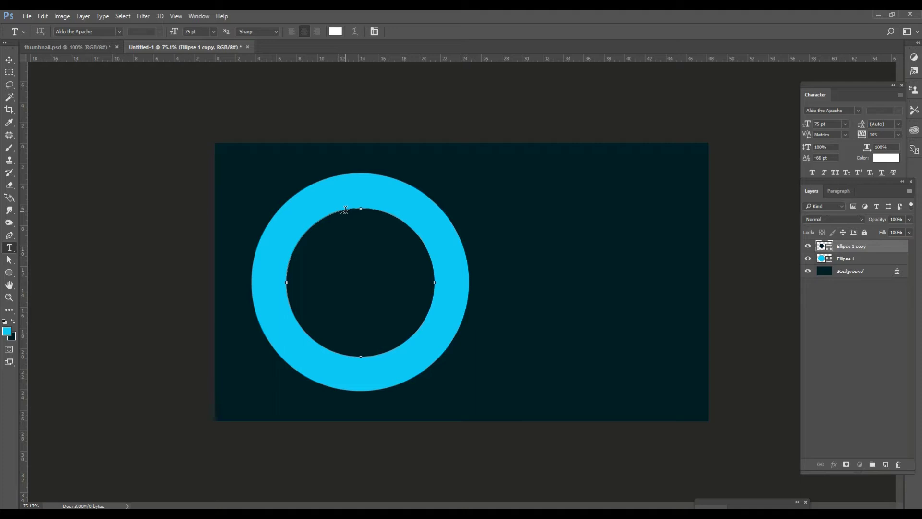
pyautogui.click(304, 32)
# Step: Set baseline shift and tracking to 0, then start text on the inner circle's edge
pyautogui.click(815, 94)
pyautogui.click(833, 160)
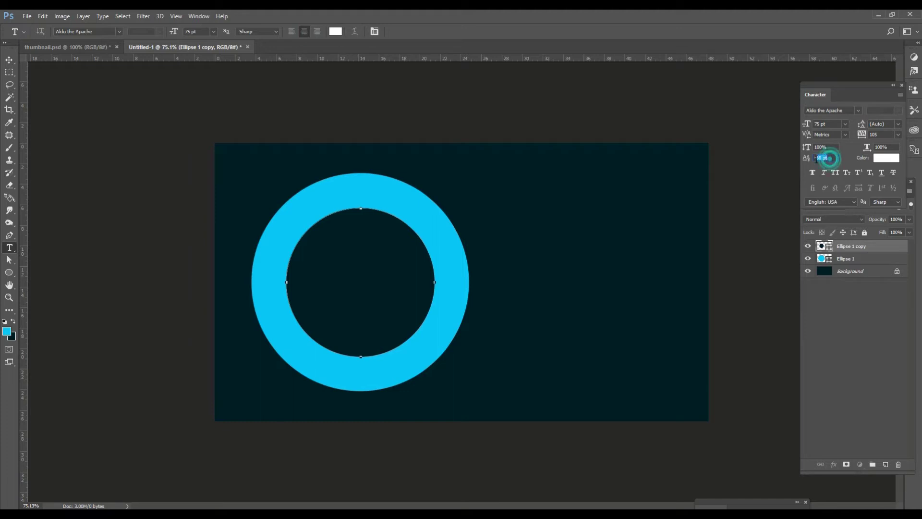
pyautogui.press('BackSpace')
pyautogui.write('0')
pyautogui.click(898, 135)
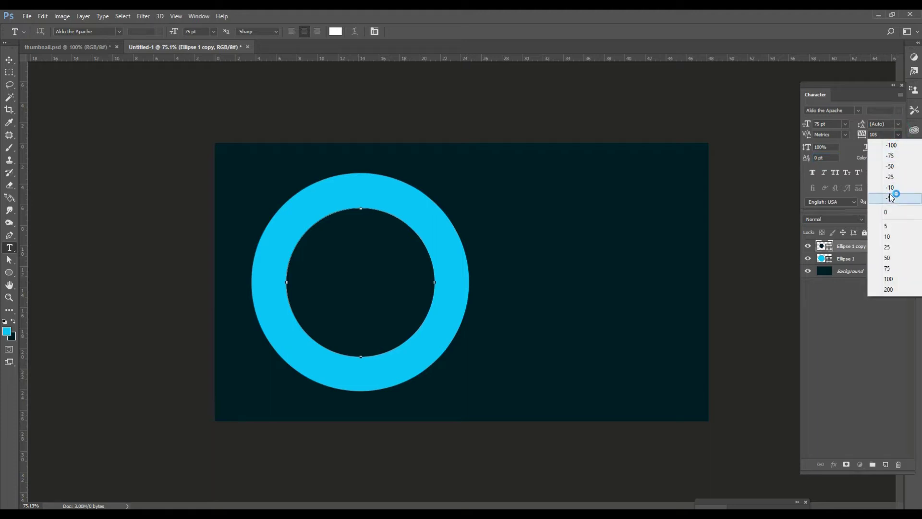
pyautogui.click(888, 212)
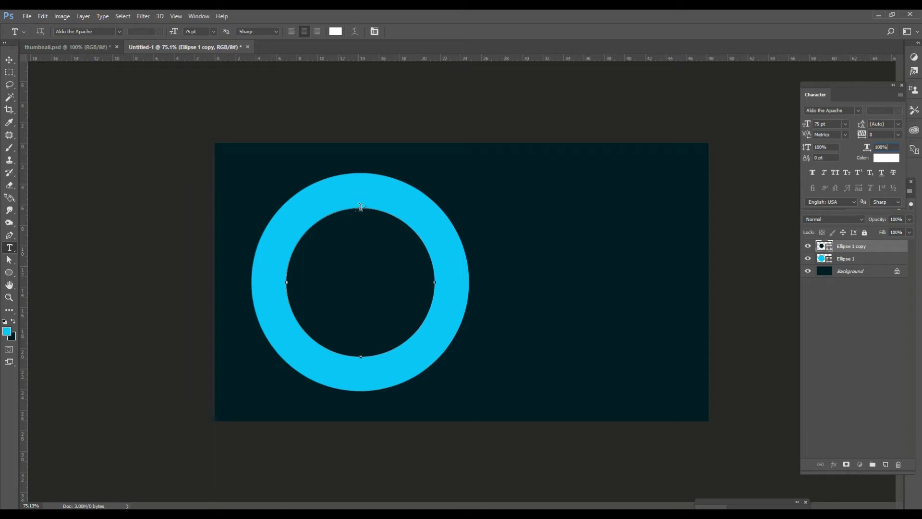
pyautogui.click(358, 207)
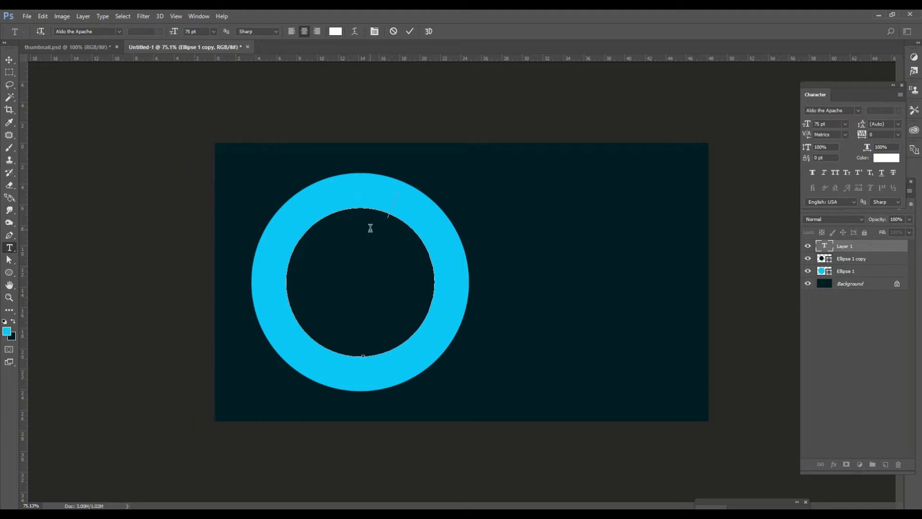
# Step: Type GRAPHICS GURU along the inner circle path, commit it, then select all of it
pyautogui.write('GRAPHICS')
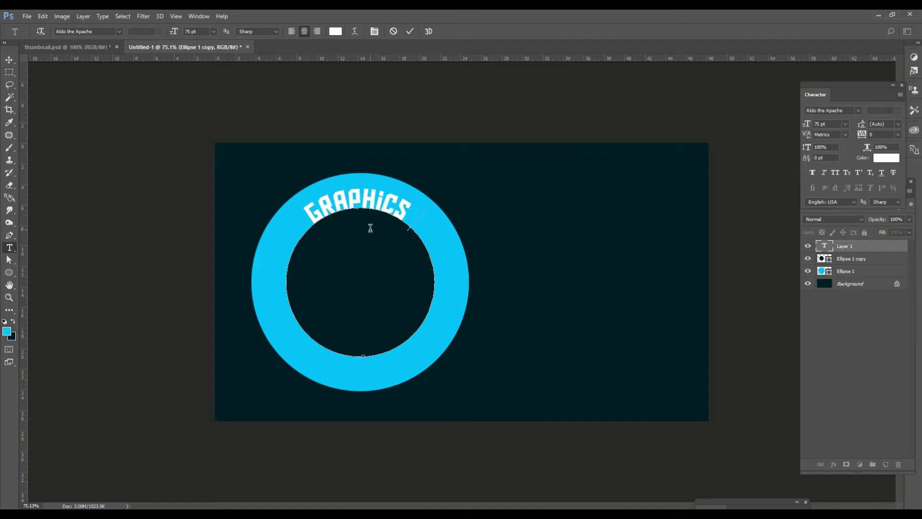
pyautogui.write(' GURU')
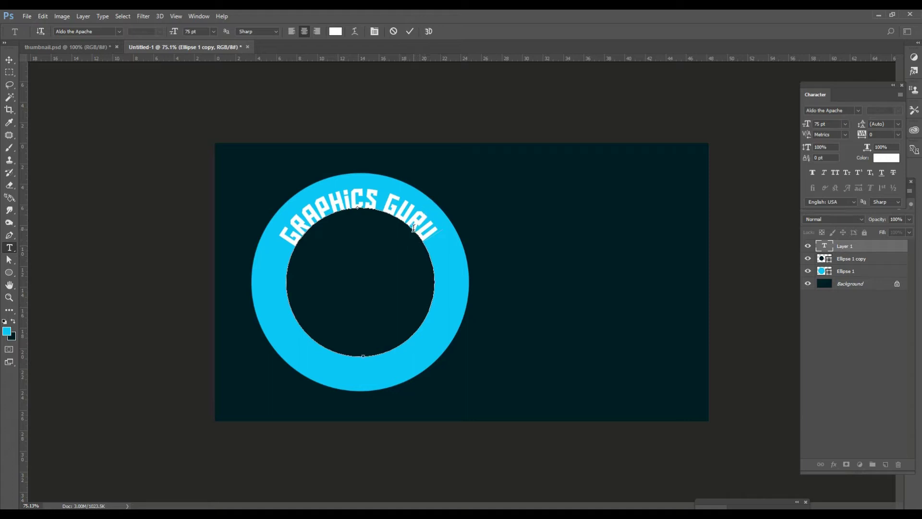
pyautogui.click(6, 60)
pyautogui.press('t')
pyautogui.doubleClick(367, 198)
pyautogui.click(366, 198)
pyautogui.doubleClick(366, 195)
pyautogui.hotkey('ctrl', 'a')
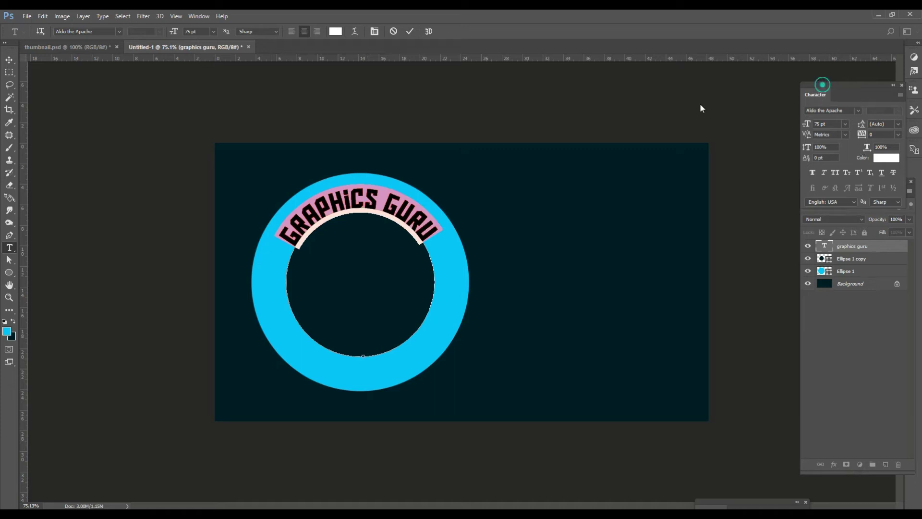
# Step: Float the Character panel over the canvas and toggle the paragraph settings
pyautogui.moveTo(821, 94); pyautogui.dragTo(625, 141)
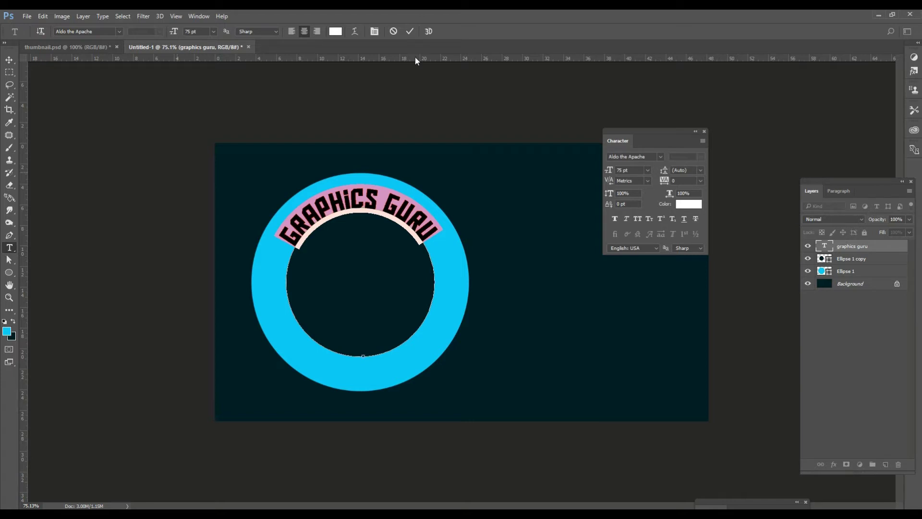
pyautogui.click(374, 31)
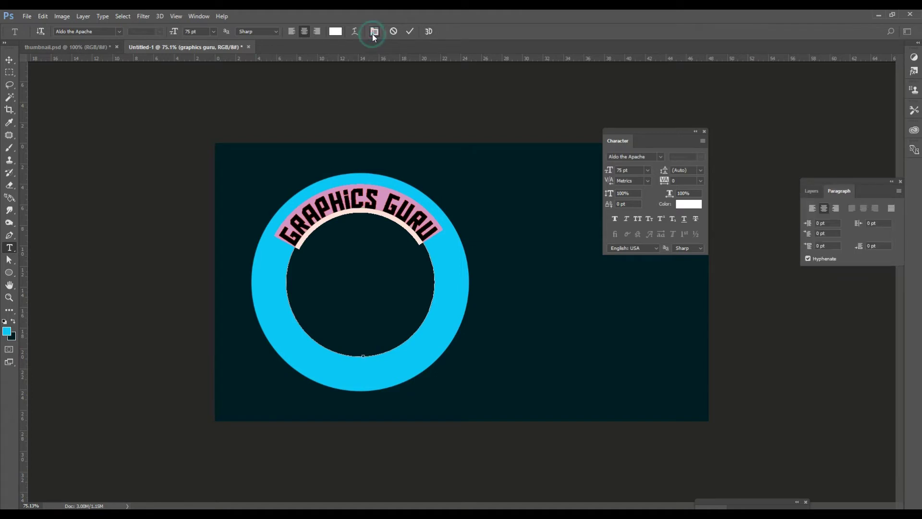
pyautogui.click(374, 31)
pyautogui.moveTo(649, 133); pyautogui.dragTo(662, 132)
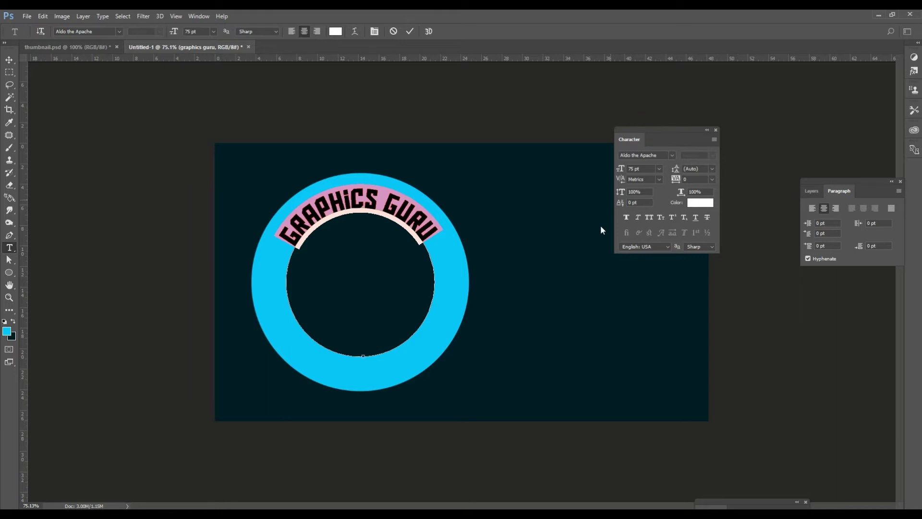
# Step: Adjust the GRAPHICS GURU baseline shift through several values to 21 pt and commit
pyautogui.click(638, 202)
pyautogui.write('-3')
pyautogui.press('Return')
pyautogui.write('0')
pyautogui.press('Return')
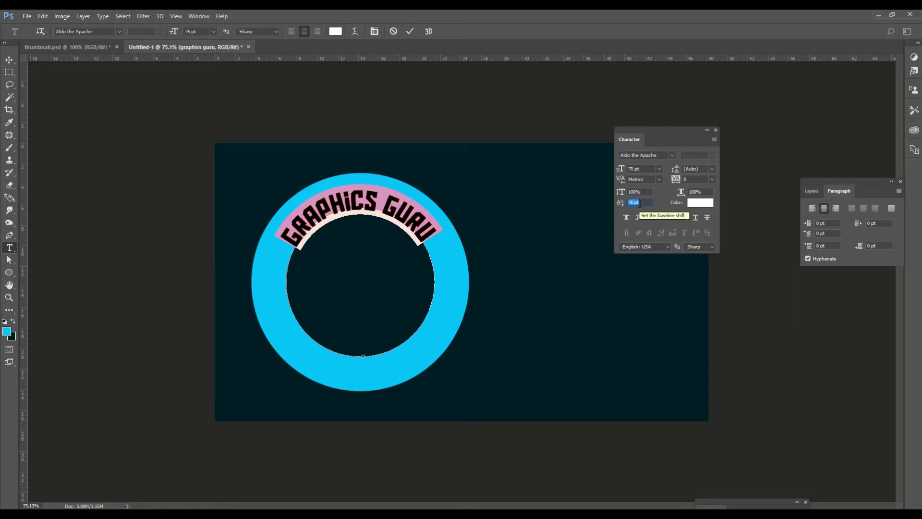
pyautogui.press('Down')
pyautogui.press('Down')
pyautogui.press('Down')
pyautogui.press('Down')
pyautogui.press('Down')
pyautogui.press('Down')
pyautogui.press('Down')
pyautogui.press('Down')
pyautogui.press('Down')
pyautogui.press('Down')
pyautogui.press('Down')
pyautogui.press('Down')
pyautogui.press('Down')
pyautogui.press('Down')
pyautogui.press('Down')
pyautogui.press('Return')
pyautogui.write('20')
pyautogui.press('Return')
pyautogui.press('Up')
pyautogui.press('Up')
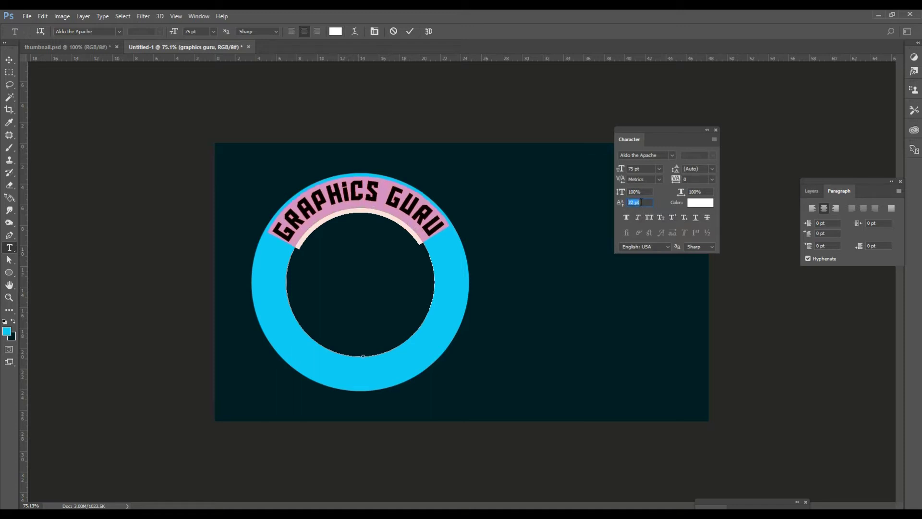
pyautogui.press('Down')
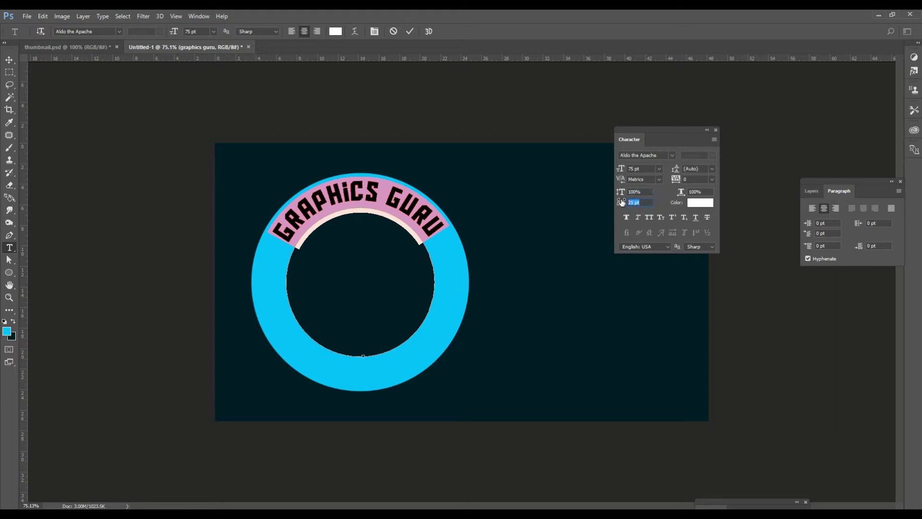
pyautogui.click(8, 60)
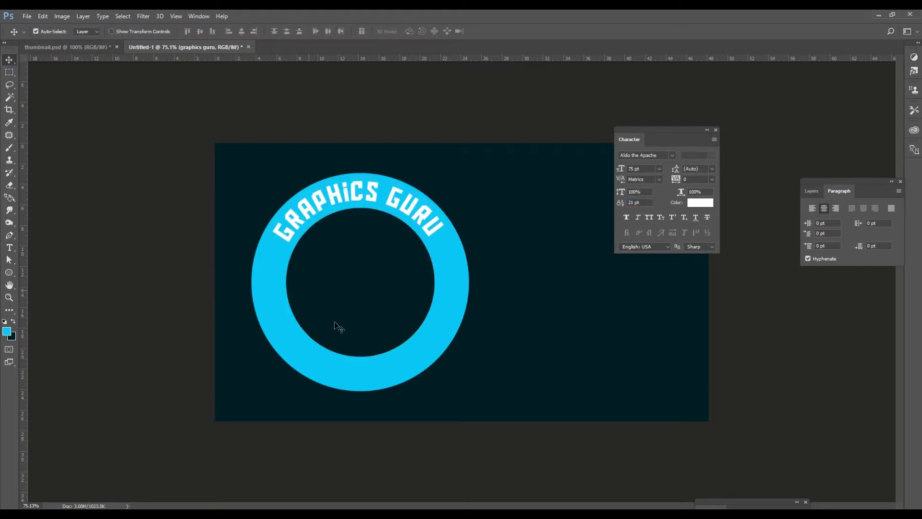
# Step: Select the Ellipse 1 copy layer and start new text on its path near the ring's bottom
pyautogui.click(367, 332)
pyautogui.click(812, 190)
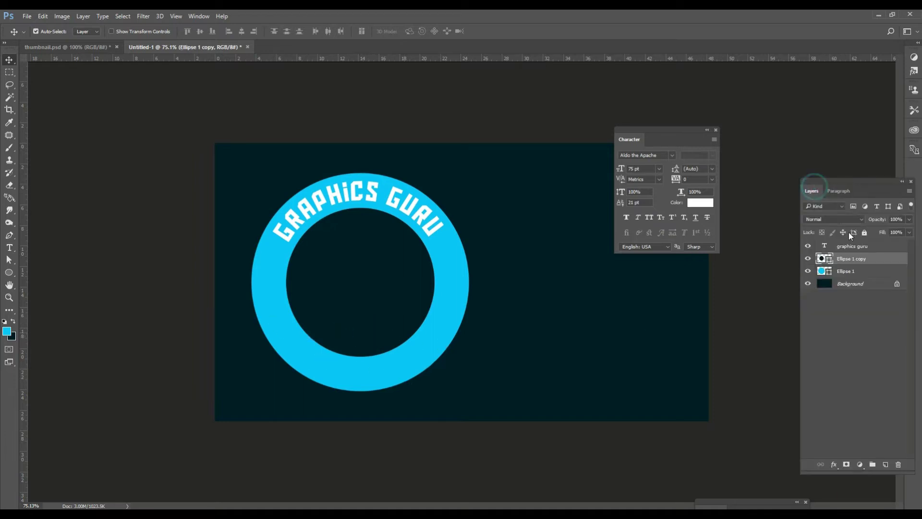
pyautogui.click(404, 290)
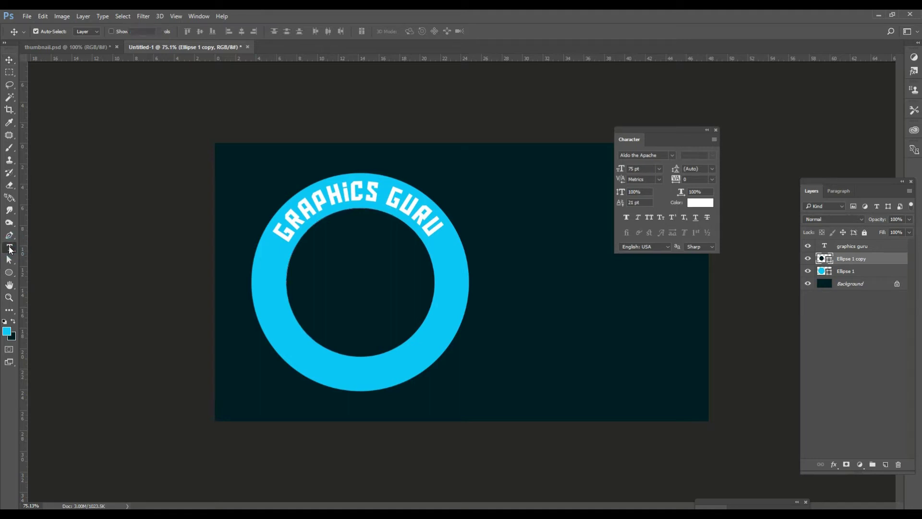
pyautogui.click(8, 249)
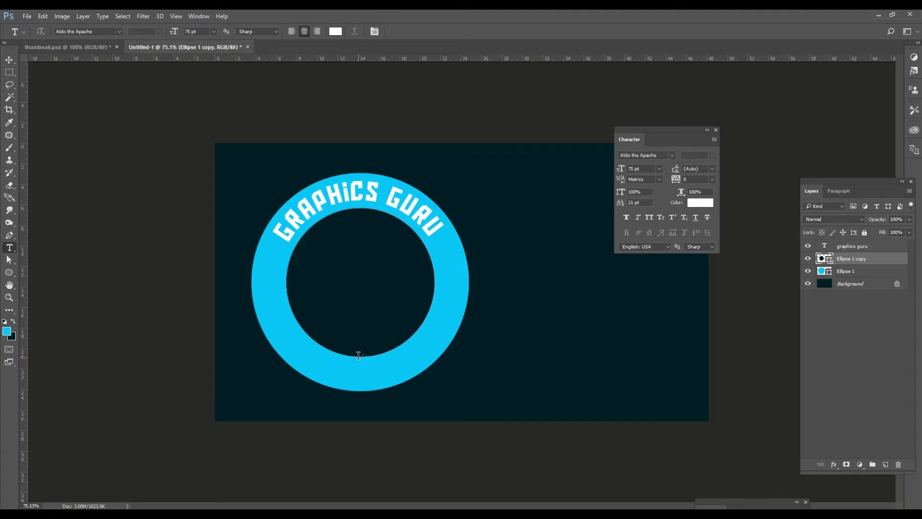
pyautogui.click(361, 355)
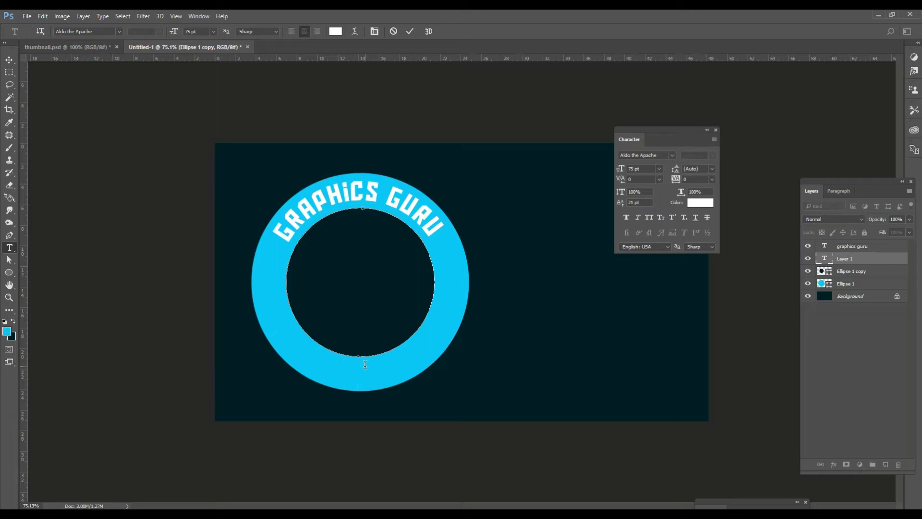
# Step: Type YOUTUBE CHANNEL and flip it inside the path, centred along the bottom
pyautogui.write('YOUTUBE CHANNEL')
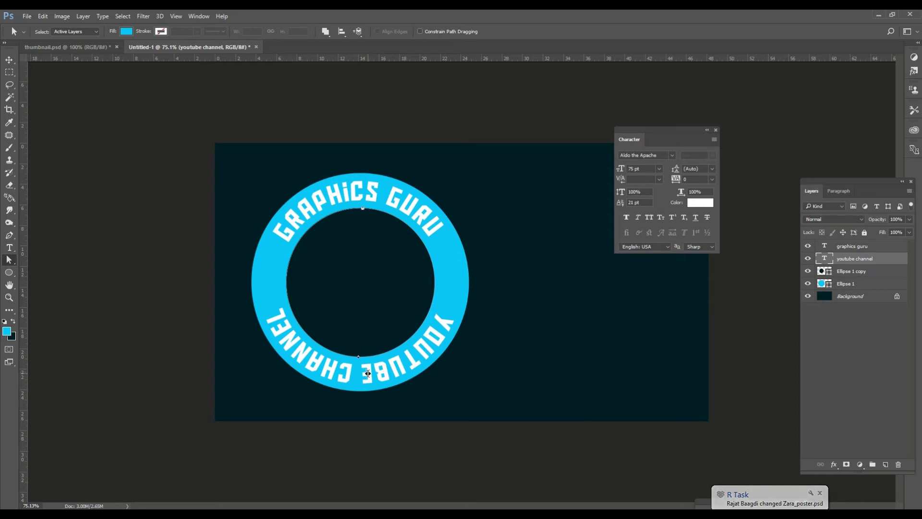
pyautogui.moveTo(367, 372)
pyautogui.mouseDown()
pyautogui.moveTo(367, 407)
pyautogui.moveTo(359, 299)
pyautogui.mouseUp()
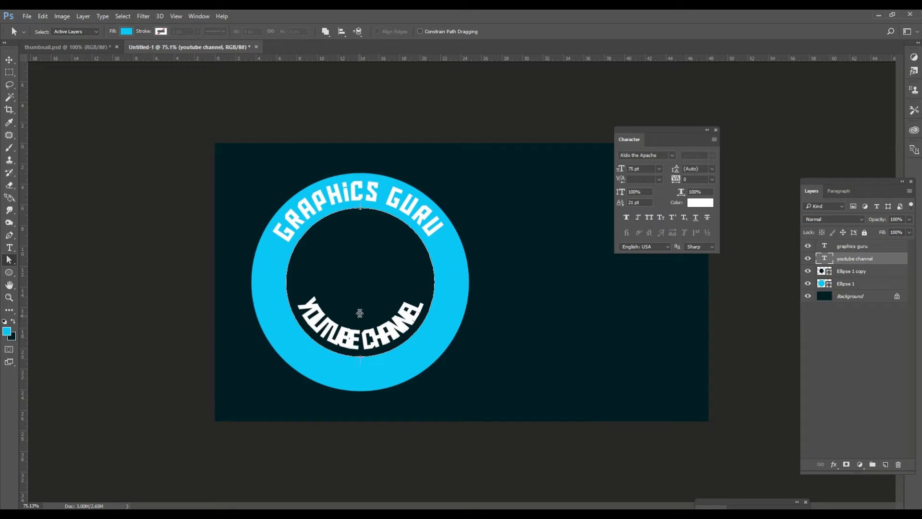
pyautogui.moveTo(360, 299)
pyautogui.mouseDown()
pyautogui.moveTo(340, 290)
pyautogui.moveTo(361, 295)
pyautogui.mouseUp()
# Step: Select all the YOUTUBE CHANNEL text and pick its baseline shift field
pyautogui.click(10, 247)
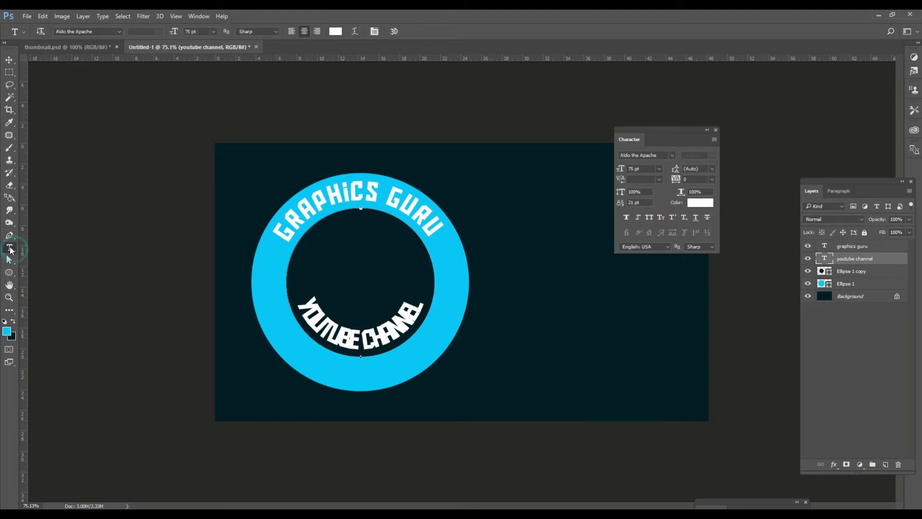
pyautogui.click(365, 332)
pyautogui.tripleClick(366, 333)
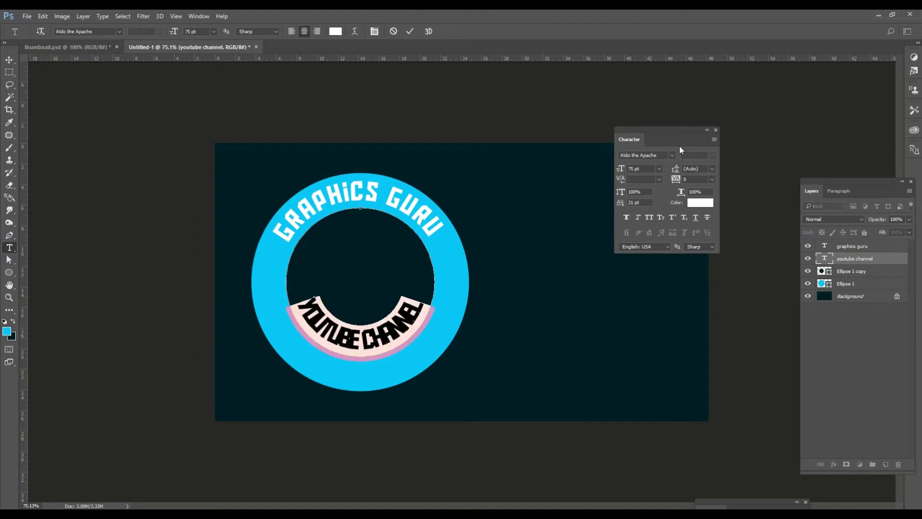
pyautogui.click(642, 205)
pyautogui.moveTo(648, 202); pyautogui.dragTo(633, 200)
# Step: Try baseline shifts of 10, 7, -27 and -36 pt on YOUTUBE CHANNEL
pyautogui.press('Up')
pyautogui.press('Up')
pyautogui.press('Up')
pyautogui.press('Up')
pyautogui.press('Up')
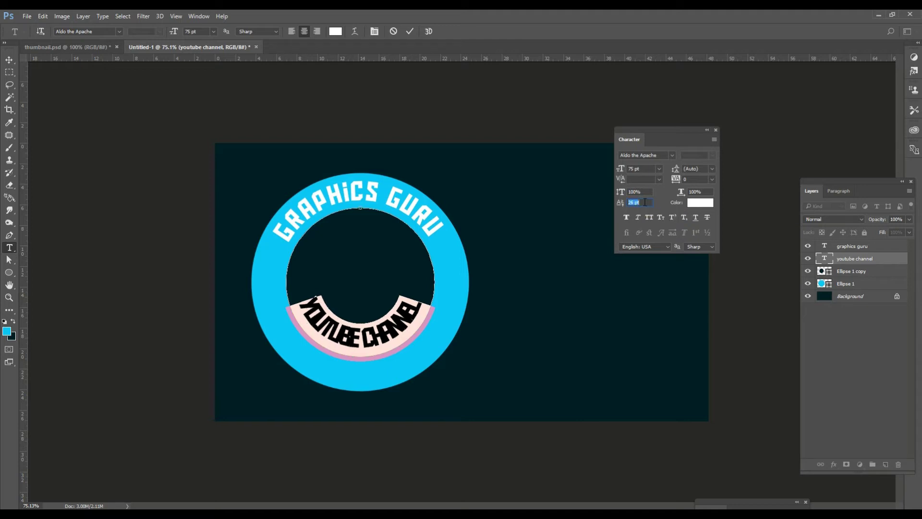
pyautogui.write('10')
pyautogui.press('Return')
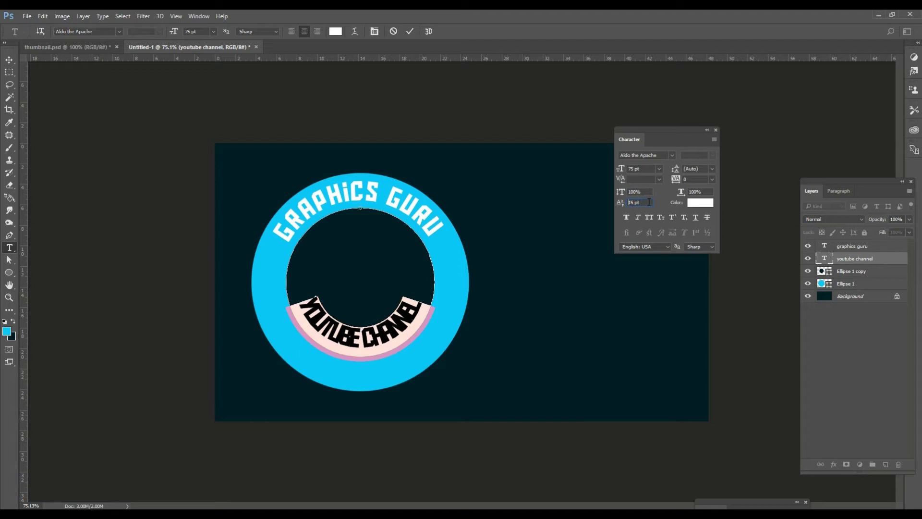
pyautogui.write('7')
pyautogui.press('Return')
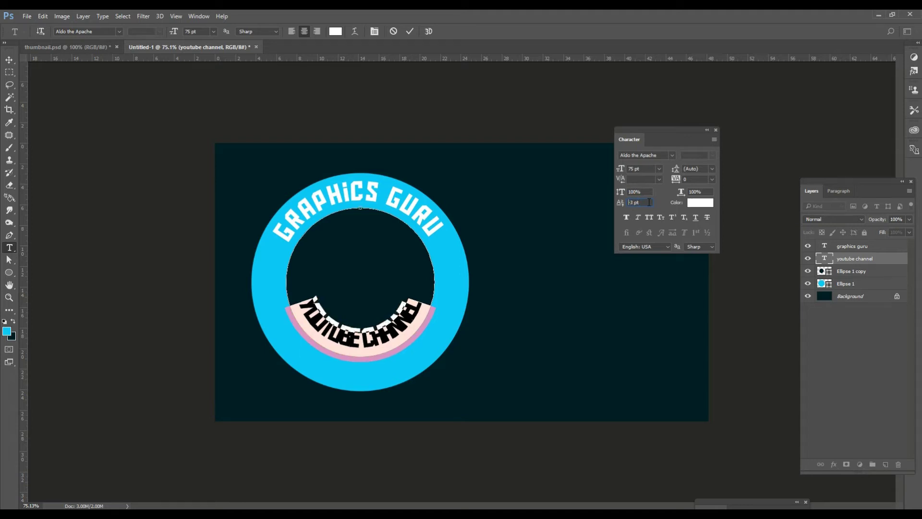
pyautogui.write('-27')
pyautogui.press('Return')
pyautogui.write('-36')
pyautogui.press('Return')
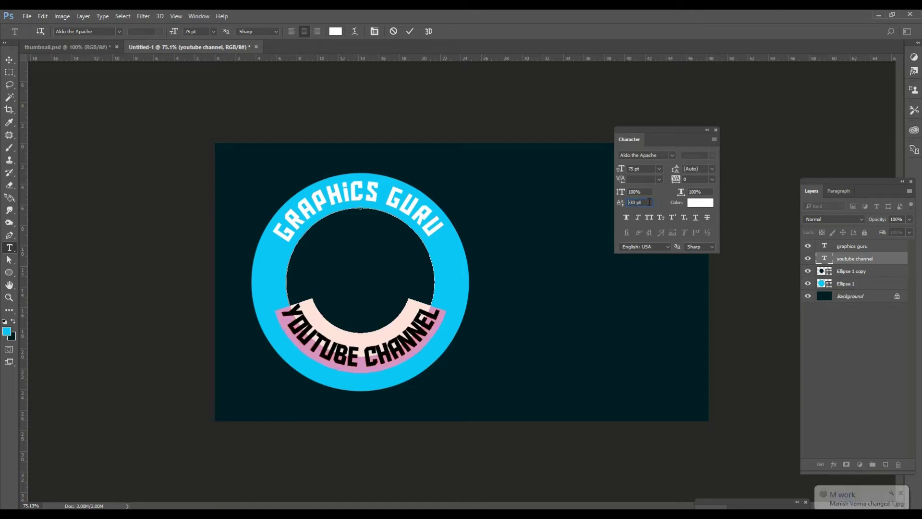
# Step: Step the baseline shift down to about -70 pt and commit the text
pyautogui.press('Down')
pyautogui.press('Down')
pyautogui.press('Down')
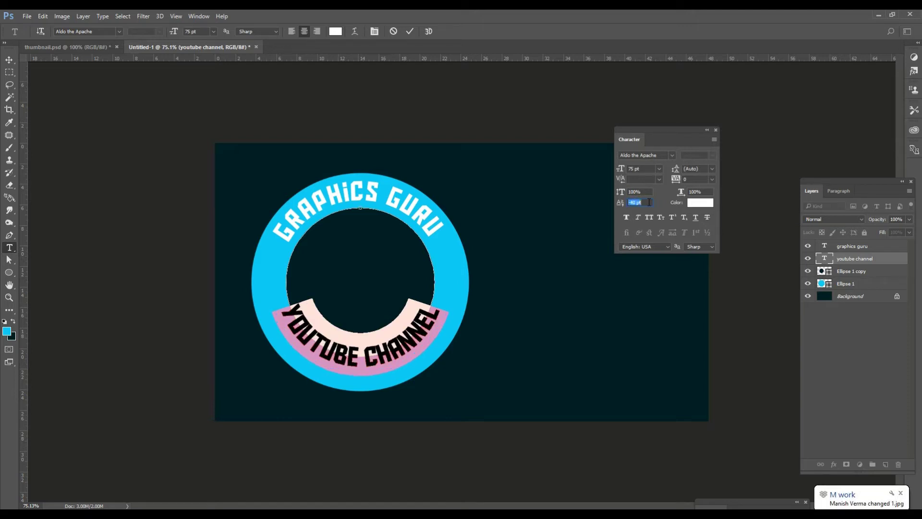
pyautogui.press('Down')
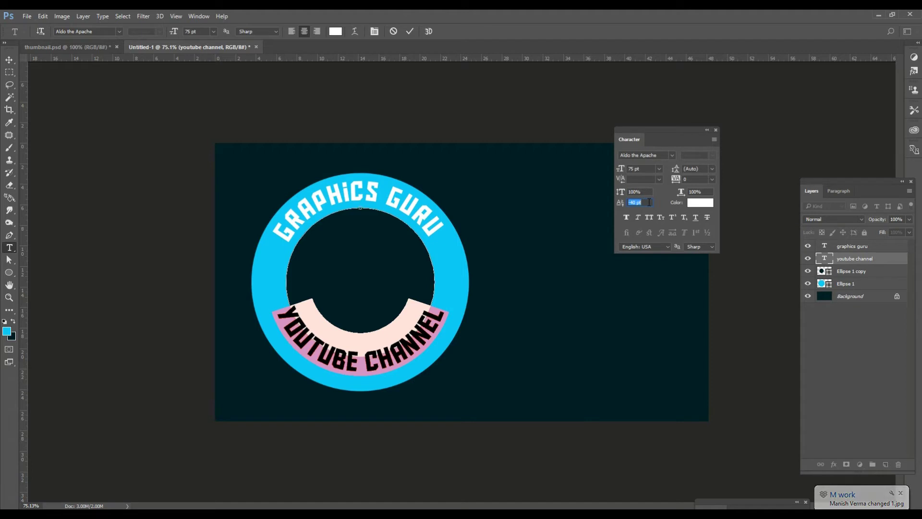
pyautogui.press('Down')
pyautogui.press('Down')
pyautogui.press('Down')
pyautogui.press('Down')
pyautogui.press('Down')
pyautogui.press('Down')
pyautogui.press('Down')
pyautogui.press('Down')
pyautogui.press('Down')
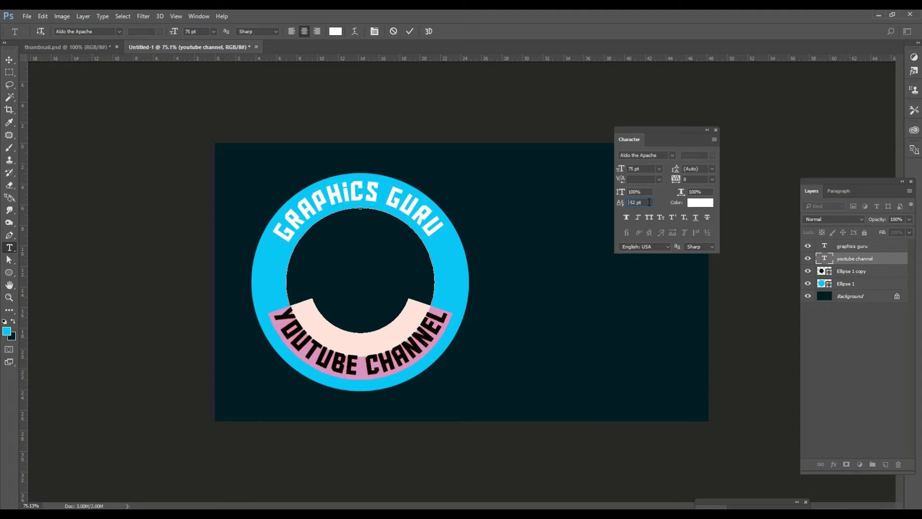
pyautogui.press('Down')
pyautogui.press('Down')
pyautogui.press('Down')
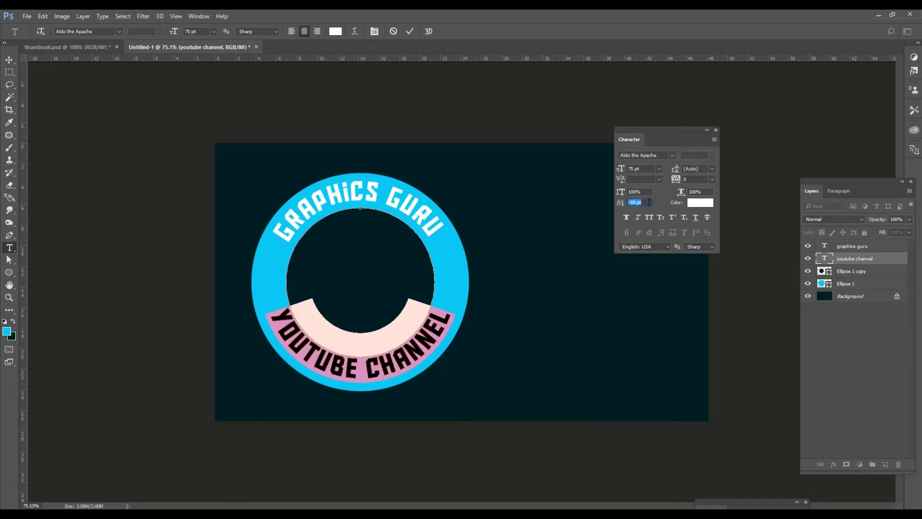
pyautogui.press('Down')
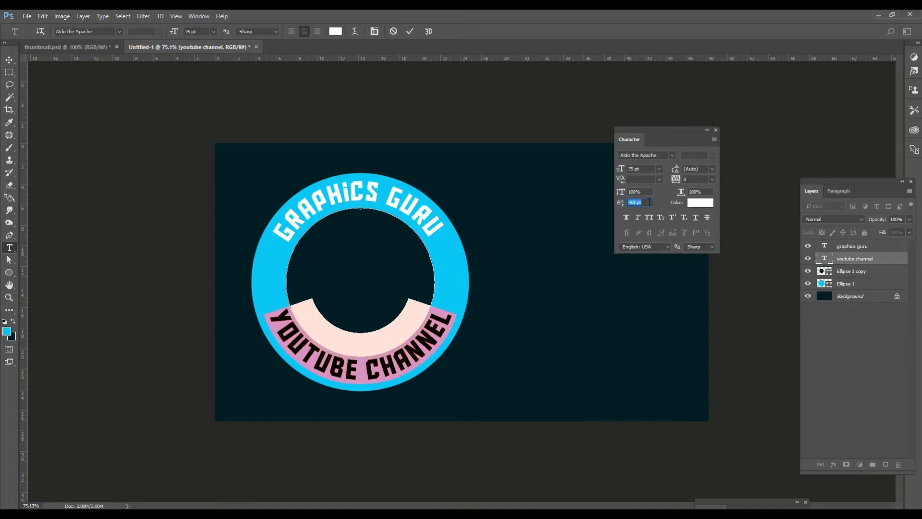
pyautogui.press('Down')
pyautogui.press('Down')
pyautogui.press('Down')
pyautogui.press('Down')
pyautogui.press('Down')
pyautogui.press('Down')
pyautogui.press('Down')
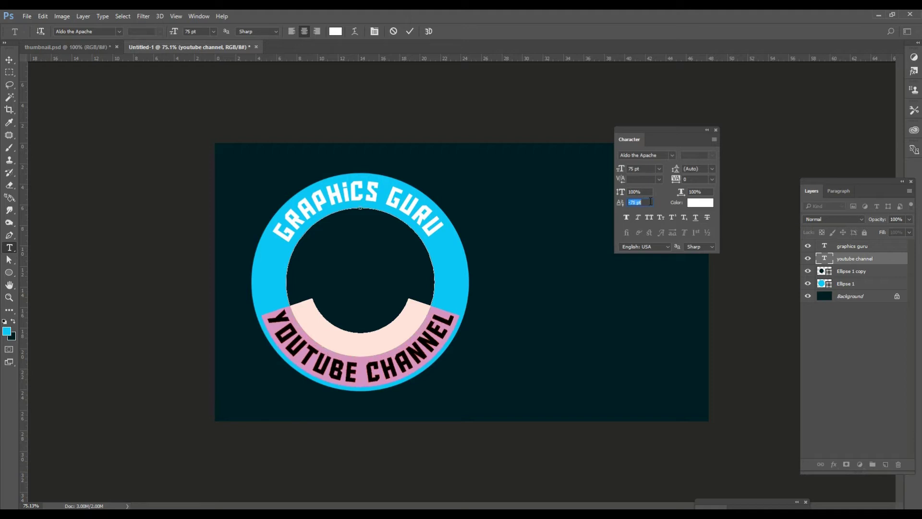
pyautogui.press('Down')
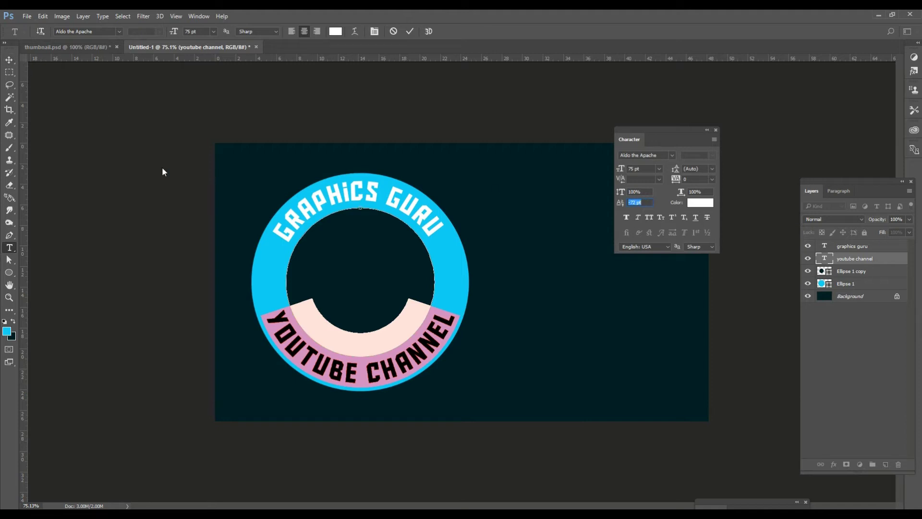
pyautogui.click(12, 60)
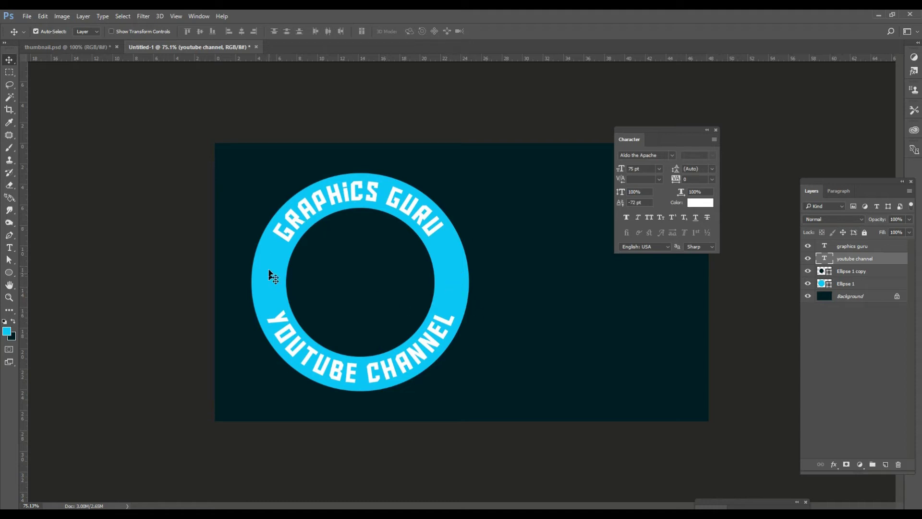
# Step: Select all the GRAPHICS GURU ring text, set its tracking to 90, and commit the edit
pyautogui.press('t')
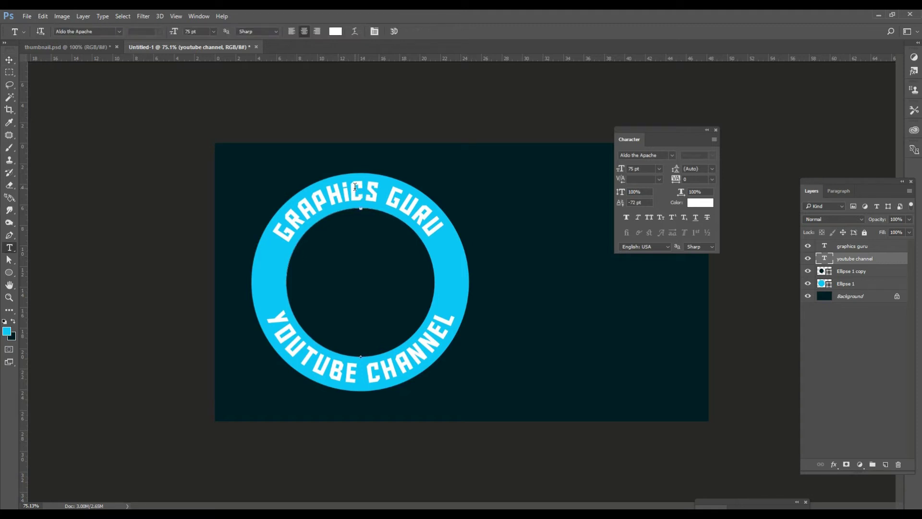
pyautogui.click(355, 187)
pyautogui.hotkey('ctrl', 'a')
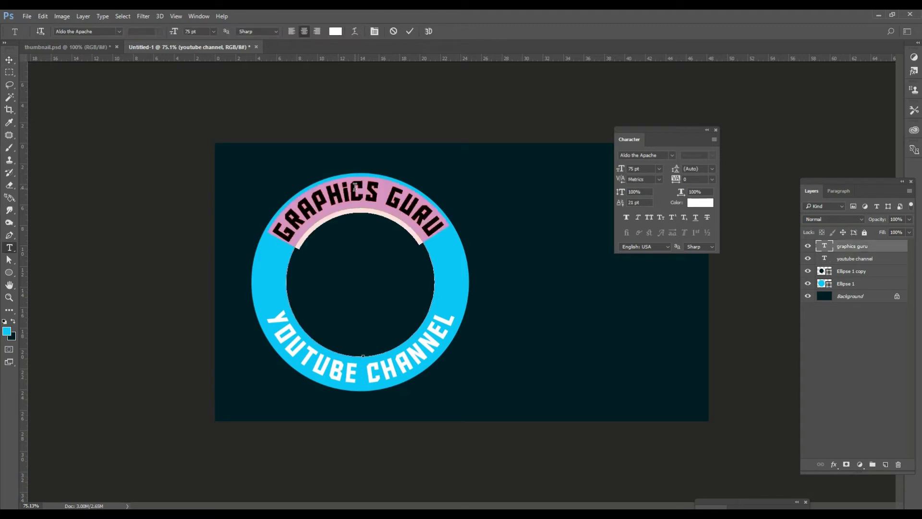
pyautogui.click(646, 168)
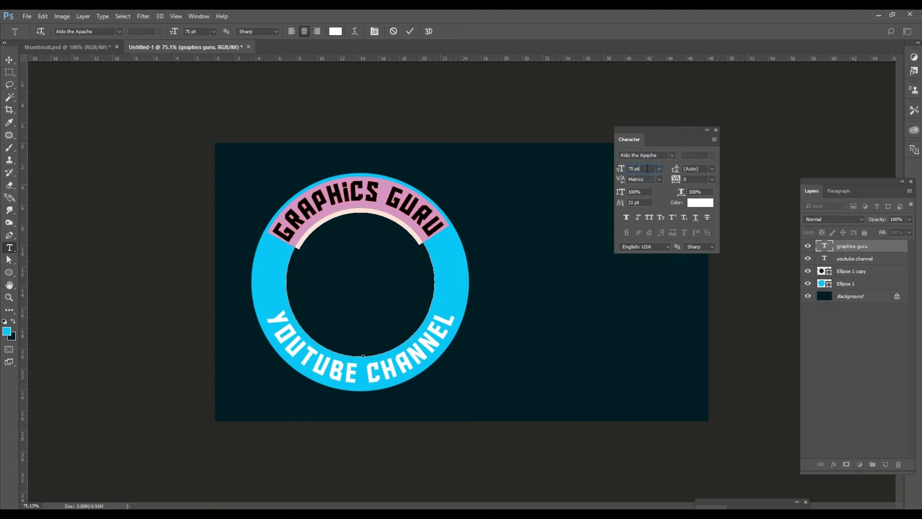
pyautogui.click(712, 180)
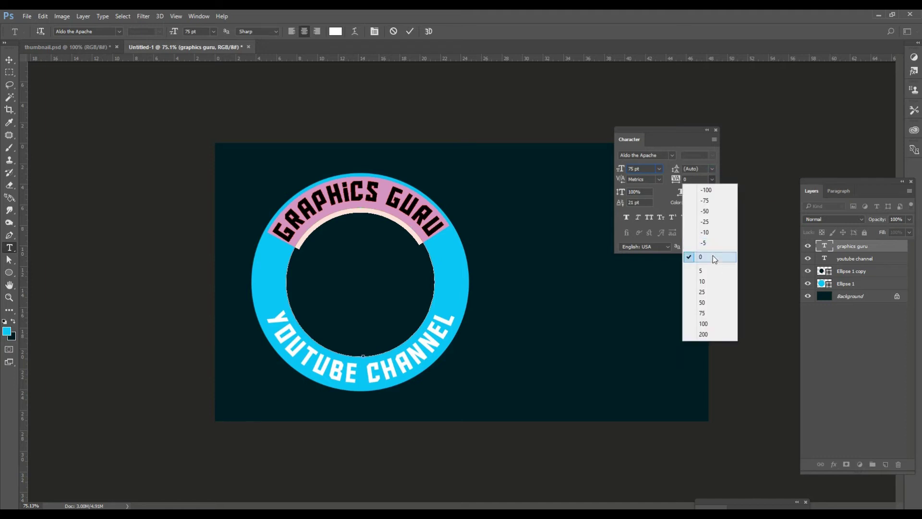
pyautogui.click(712, 303)
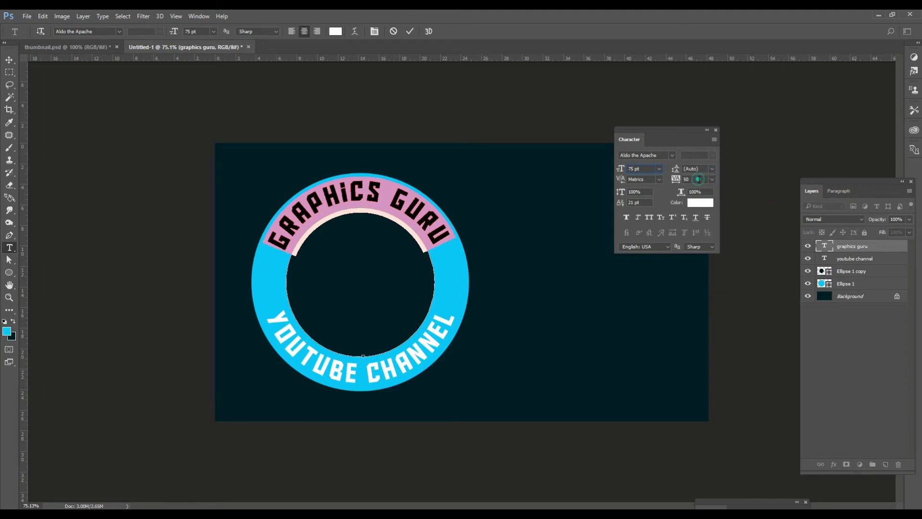
pyautogui.scroll(3, 699, 180)
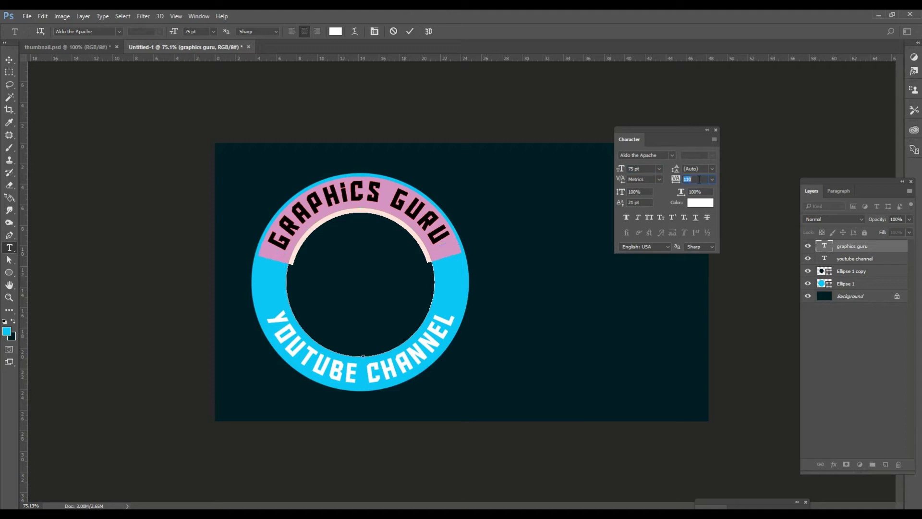
pyautogui.scroll(3, 698, 179)
pyautogui.scroll(-1, 698, 180)
pyautogui.scroll(-1, 698, 179)
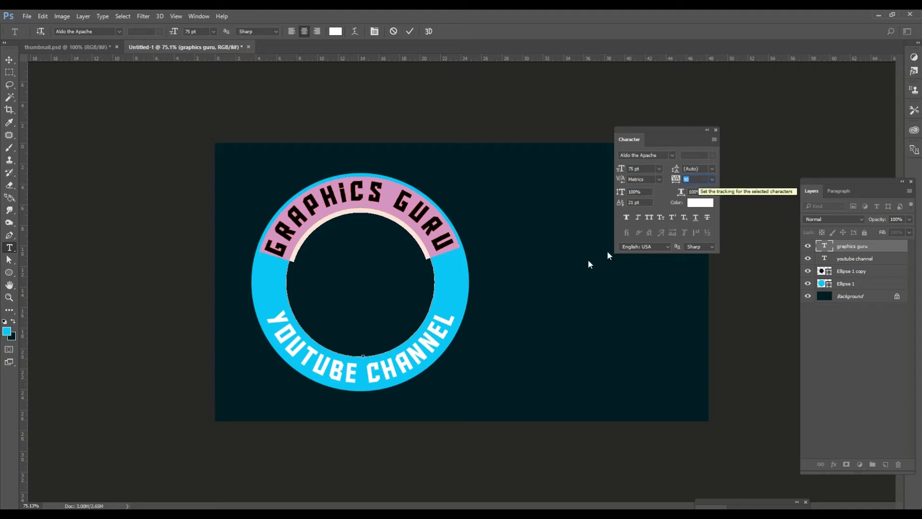
pyautogui.press('Return')
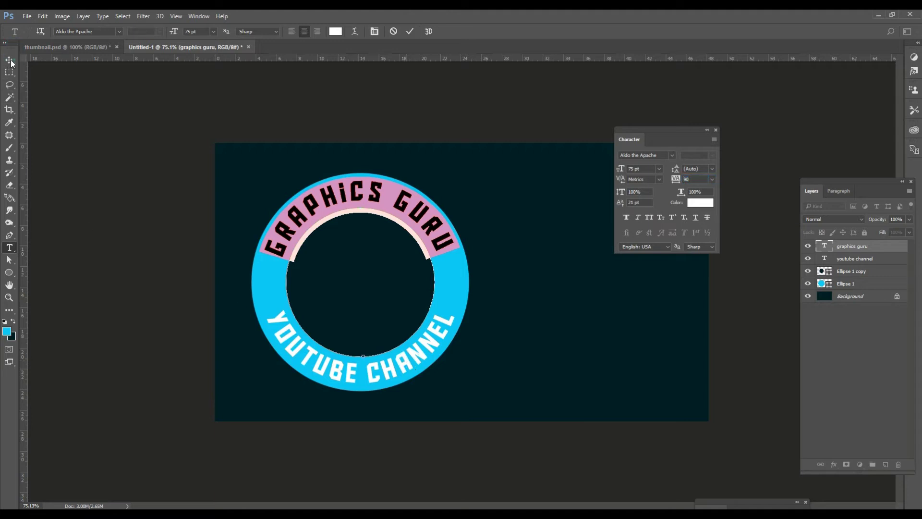
pyautogui.click(9, 59)
pyautogui.click(11, 247)
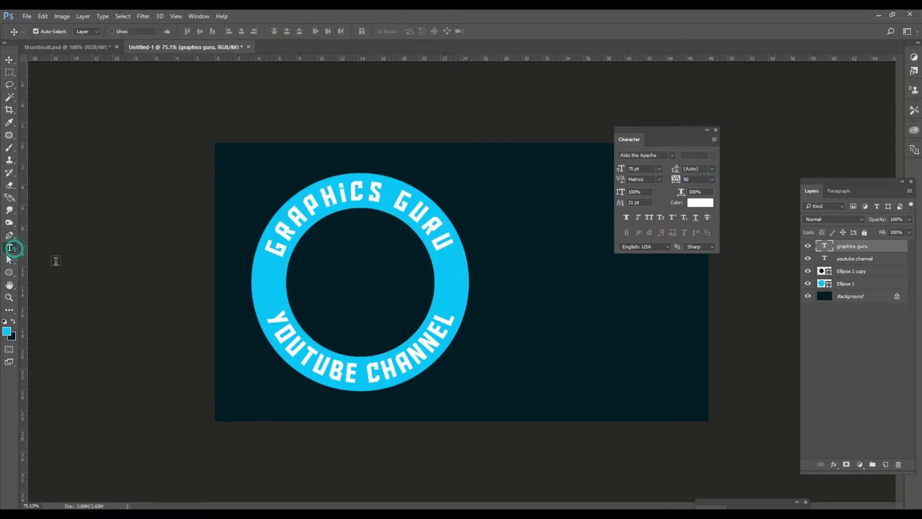
# Step: Select the whole YOUTUBE CHANNEL line, set its tracking to 90, and commit it
pyautogui.click(382, 368)
pyautogui.doubleClick(377, 372)
pyautogui.tripleClick(377, 373)
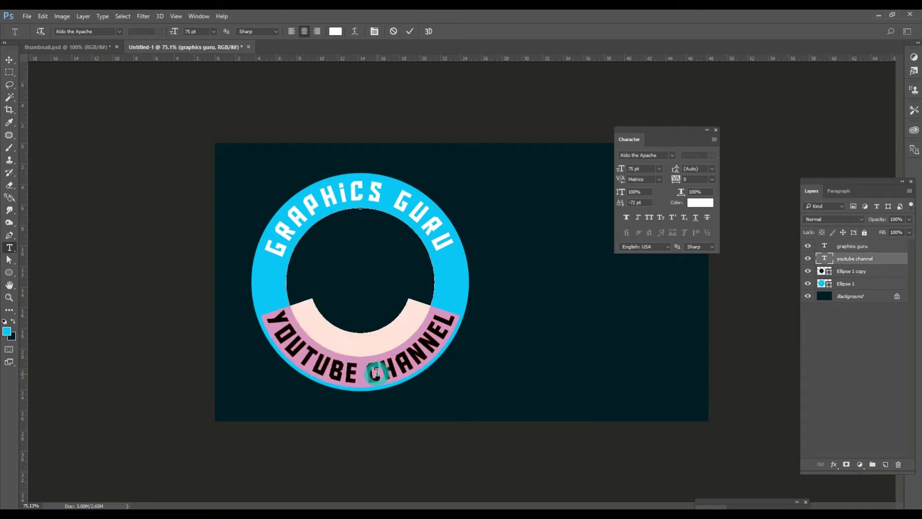
pyautogui.click(688, 181)
pyautogui.write('9')
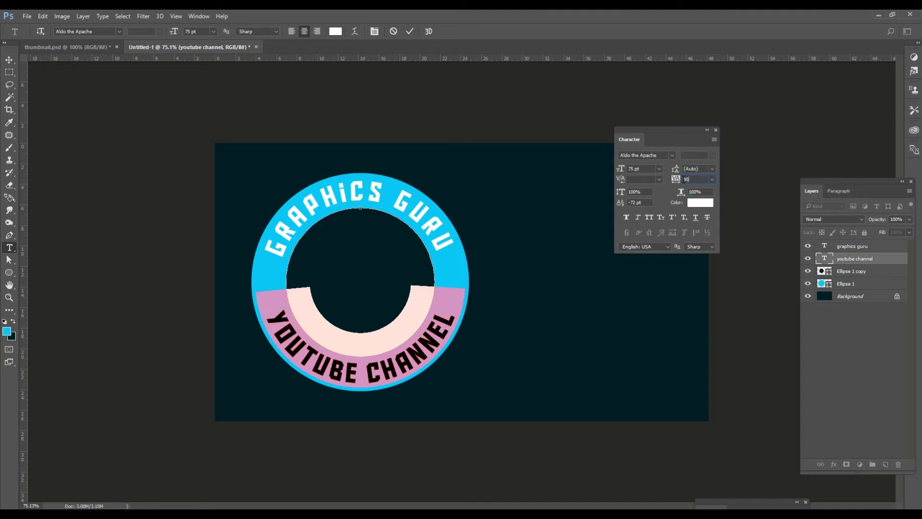
pyautogui.write('0')
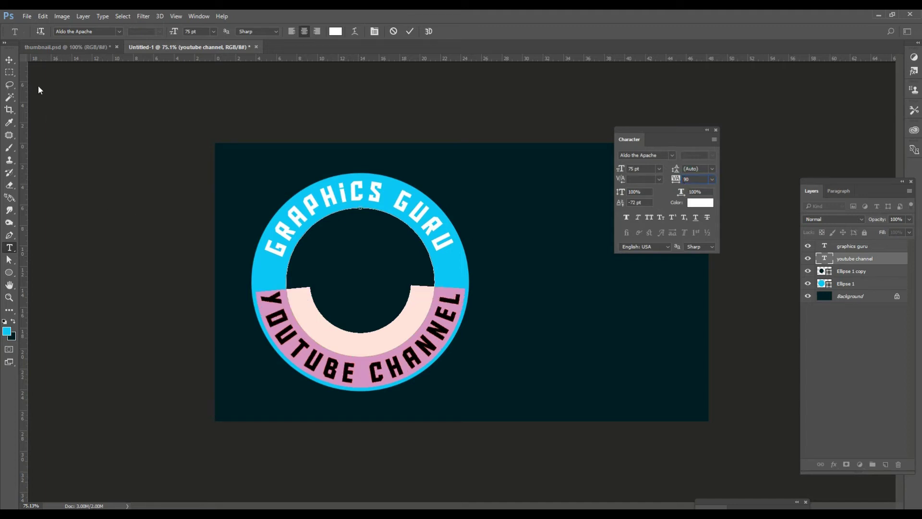
pyautogui.click(10, 60)
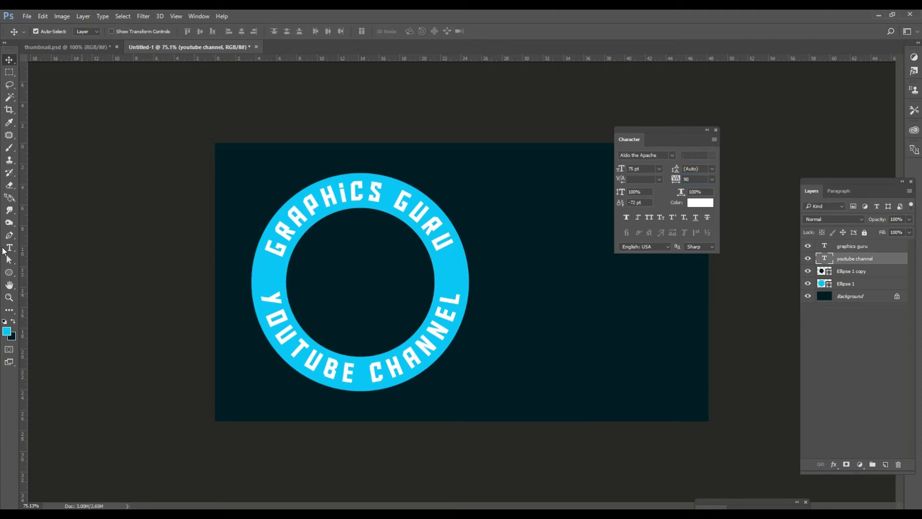
pyautogui.click(9, 272)
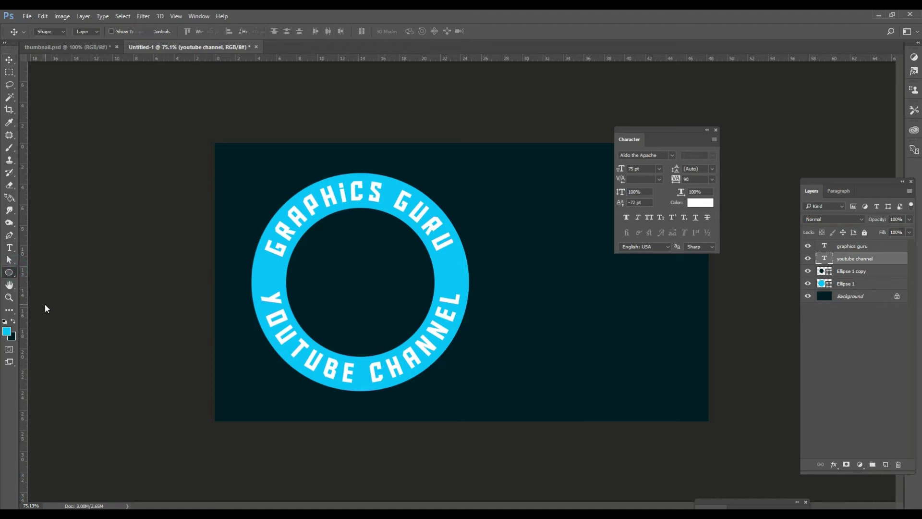
# Step: Browse the Custom Shape picker library and choose the star shape
pyautogui.click(50, 318)
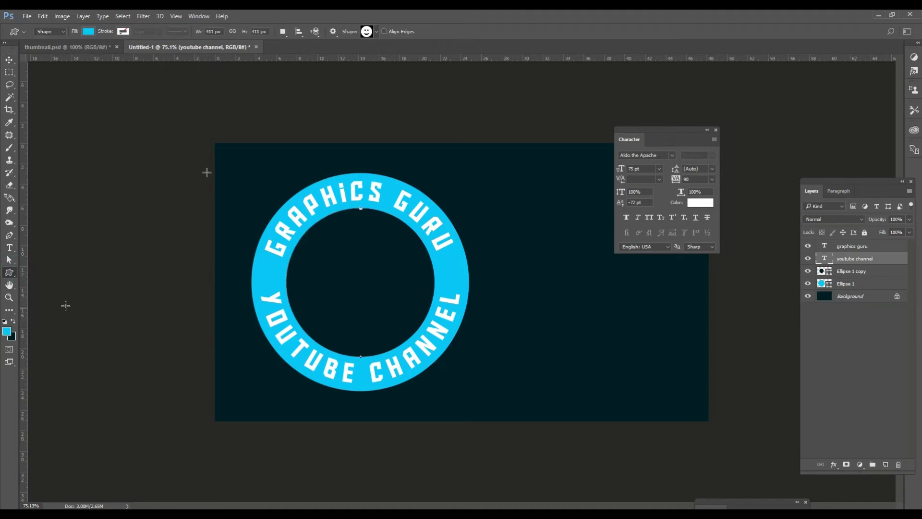
pyautogui.click(366, 31)
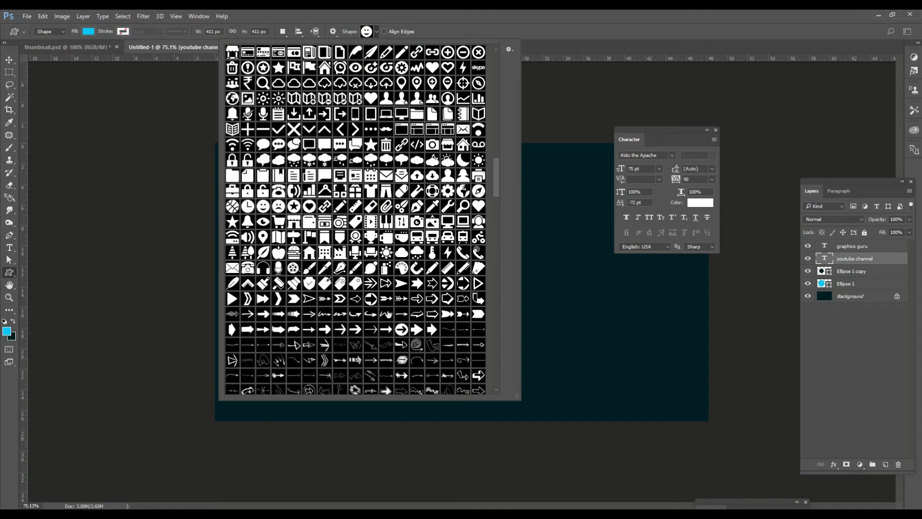
pyautogui.scroll(3, 388, 315)
pyautogui.scroll(3, 388, 315)
pyautogui.scroll(3, 388, 315)
pyautogui.scroll(3, 389, 314)
pyautogui.scroll(1, 388, 314)
pyautogui.scroll(2, 388, 315)
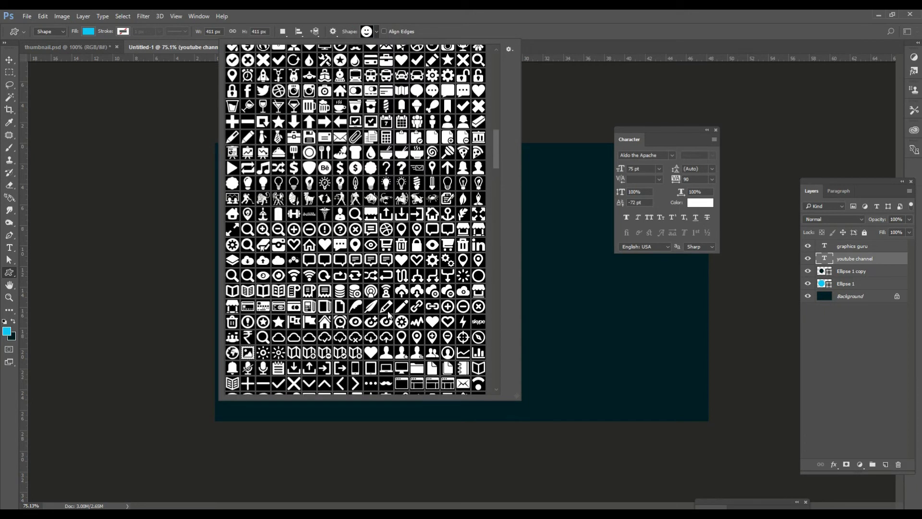
pyautogui.scroll(2, 388, 315)
pyautogui.scroll(3, 388, 315)
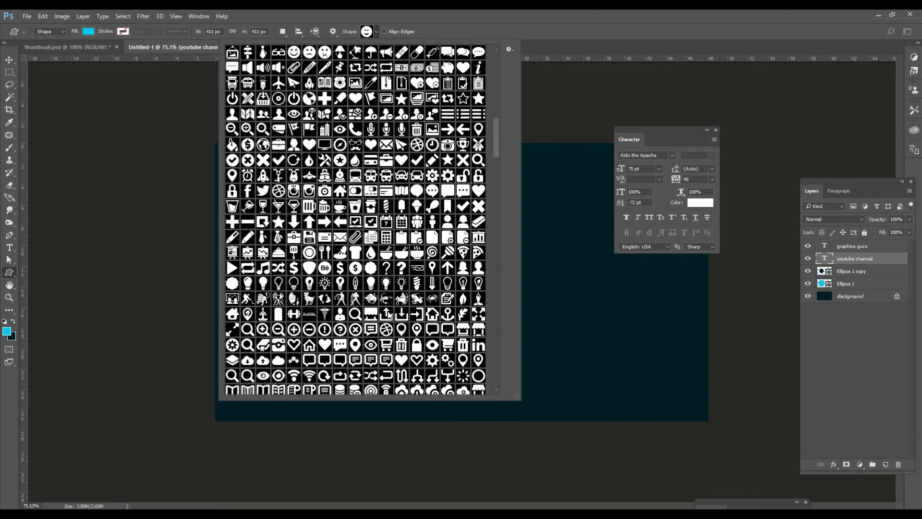
pyautogui.scroll(3, 388, 314)
pyautogui.scroll(2, 388, 315)
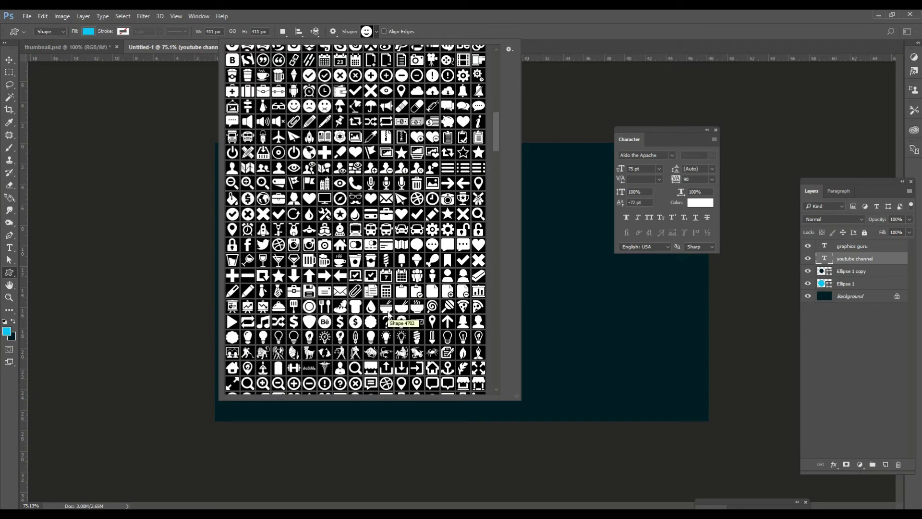
pyautogui.scroll(2, 388, 314)
pyautogui.scroll(2, 388, 315)
pyautogui.scroll(4, 388, 314)
pyautogui.scroll(4, 388, 315)
pyautogui.scroll(2, 388, 314)
pyautogui.scroll(3, 388, 315)
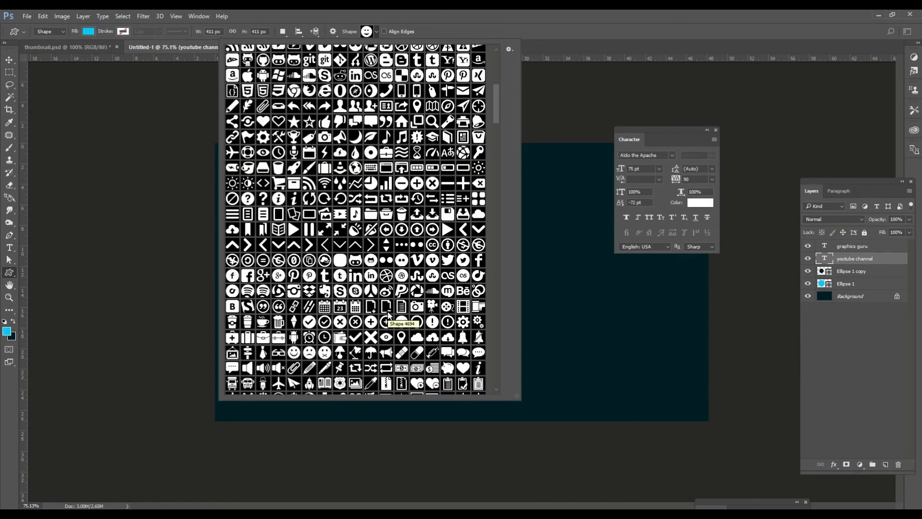
pyautogui.scroll(2, 376, 294)
pyautogui.scroll(3, 376, 294)
pyautogui.scroll(3, 376, 294)
pyautogui.scroll(3, 377, 296)
pyautogui.scroll(2, 377, 297)
pyautogui.scroll(2, 377, 296)
pyautogui.scroll(2, 376, 297)
pyautogui.scroll(2, 377, 296)
pyautogui.scroll(-3, 377, 296)
pyautogui.scroll(-2, 380, 291)
pyautogui.scroll(-3, 383, 284)
pyautogui.scroll(-3, 387, 277)
pyautogui.scroll(-4, 386, 277)
pyautogui.scroll(-4, 387, 277)
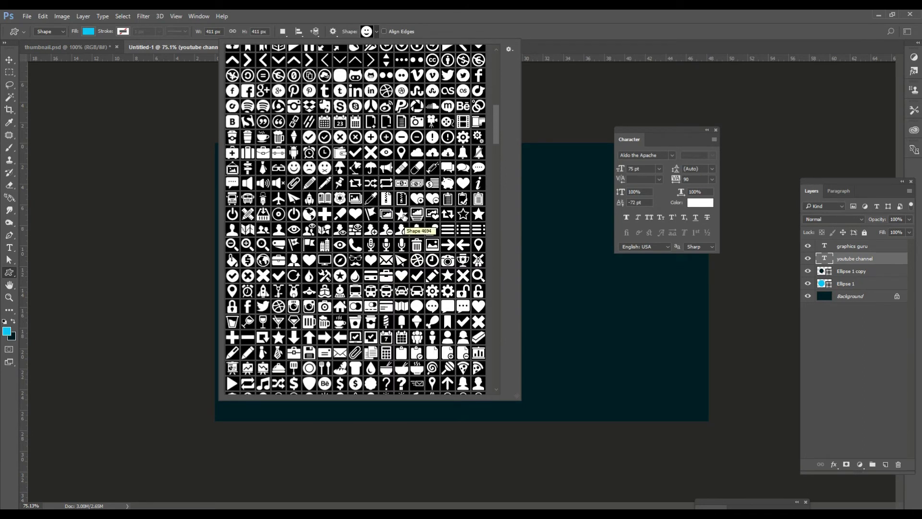
pyautogui.doubleClick(402, 215)
# Step: Draw a small star on the ring's right side, filled with the sampled dark background colour
pyautogui.moveTo(453, 274)
pyautogui.mouseDown()
pyautogui.moveTo(463, 285)
pyautogui.moveTo(460, 278)
pyautogui.mouseUp()
pyautogui.hotkey('ctrl', 'z')
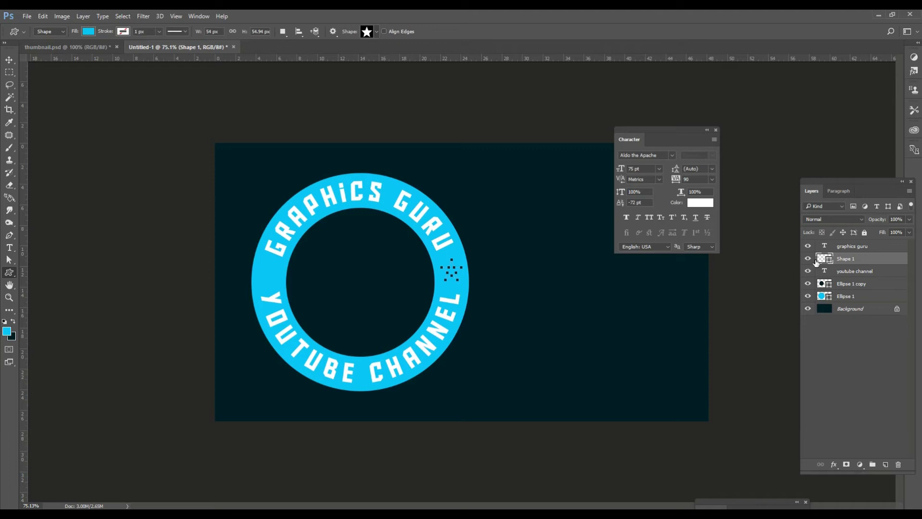
pyautogui.doubleClick(825, 259)
pyautogui.click(539, 264)
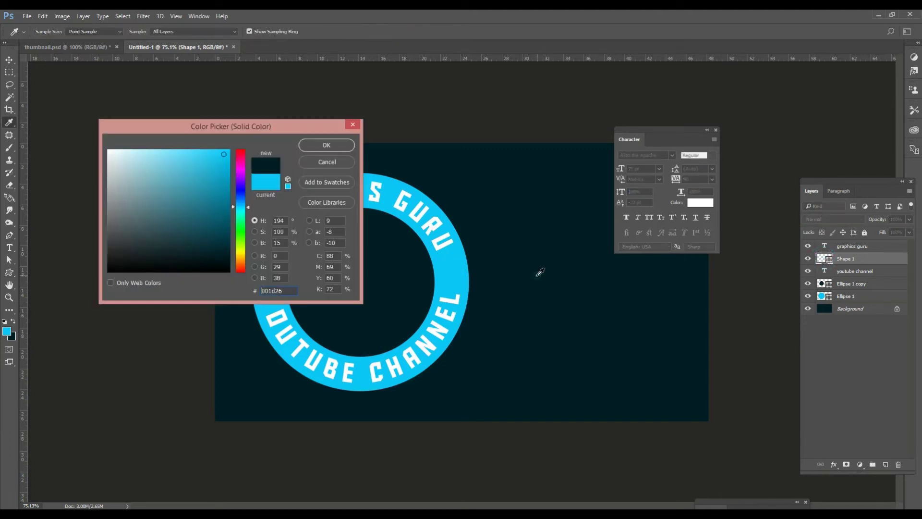
pyautogui.click(327, 145)
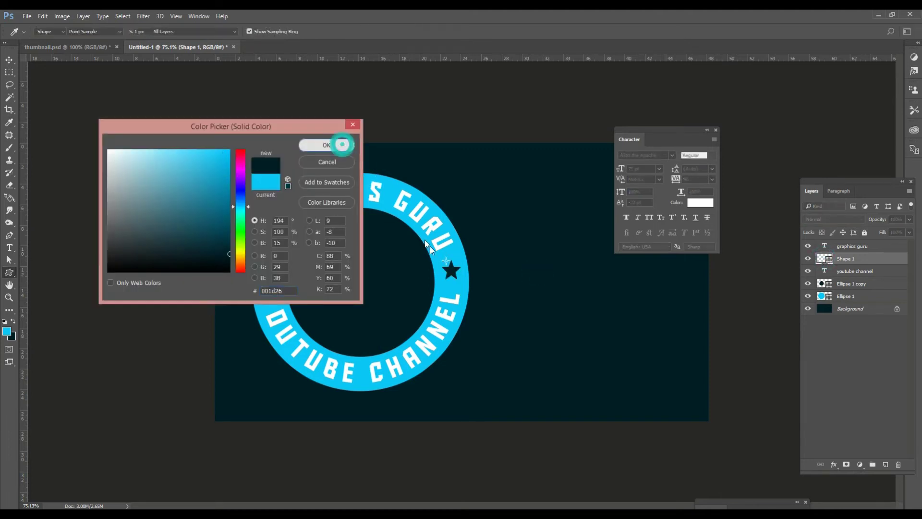
pyautogui.click(12, 60)
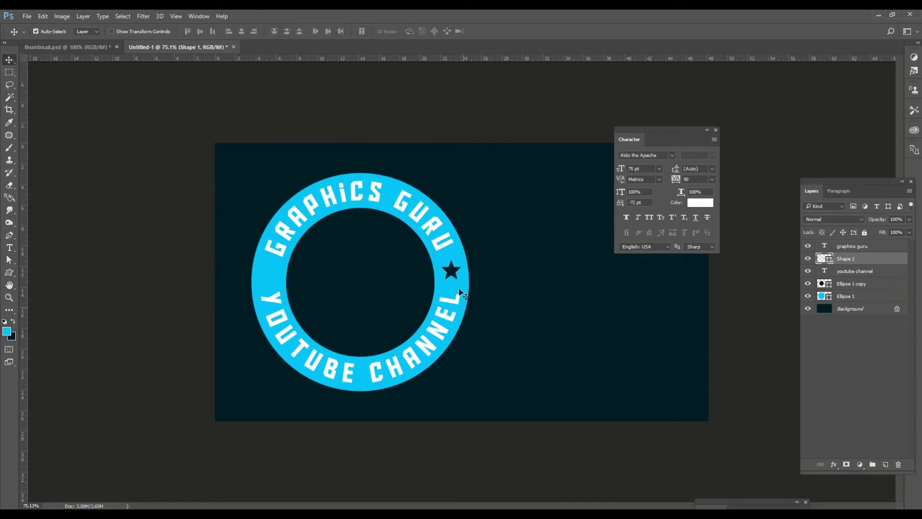
# Step: Alt-drag a copy of the star to the ring's left side and line up a horizontal guide through both
pyautogui.moveTo(454, 271); pyautogui.dragTo(269, 279)
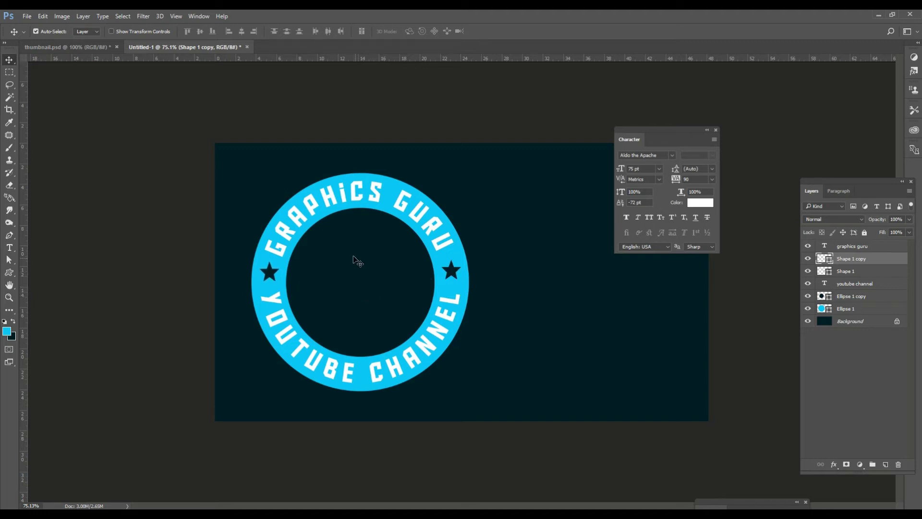
pyautogui.moveTo(377, 59); pyautogui.dragTo(382, 258)
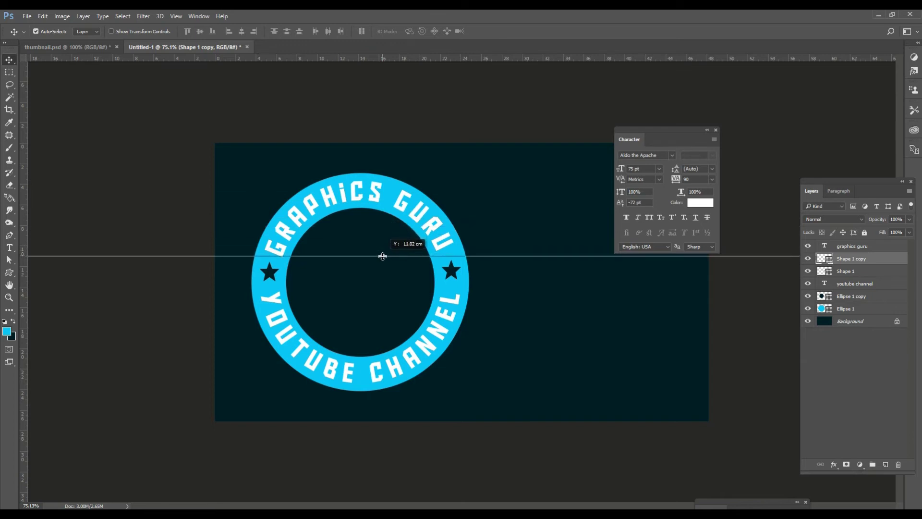
pyautogui.moveTo(382, 258); pyautogui.dragTo(383, 257)
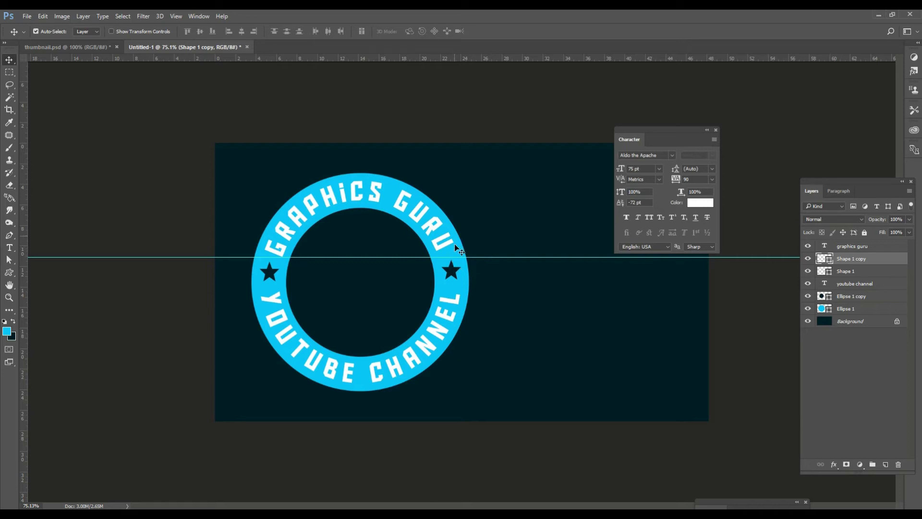
pyautogui.click(378, 196)
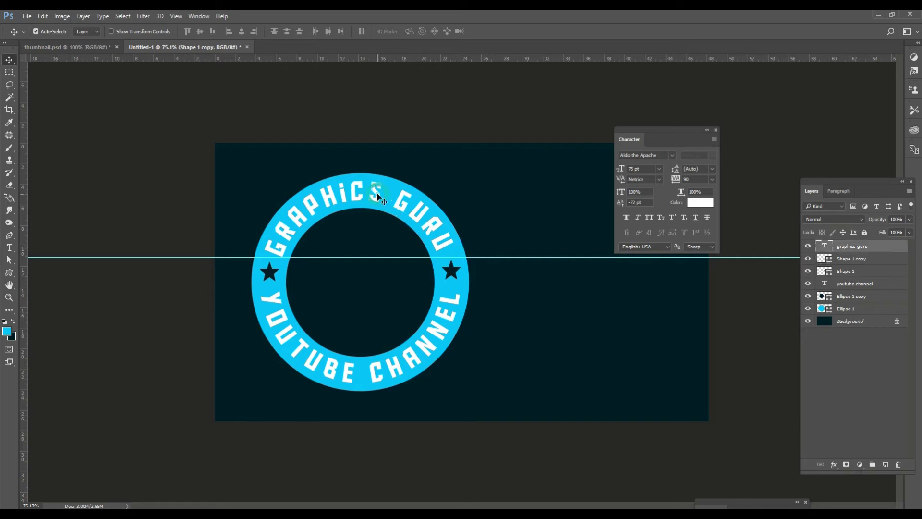
# Step: Drag GRAPHICS GURU's start point along the circle until it centres between the two stars
pyautogui.click(11, 260)
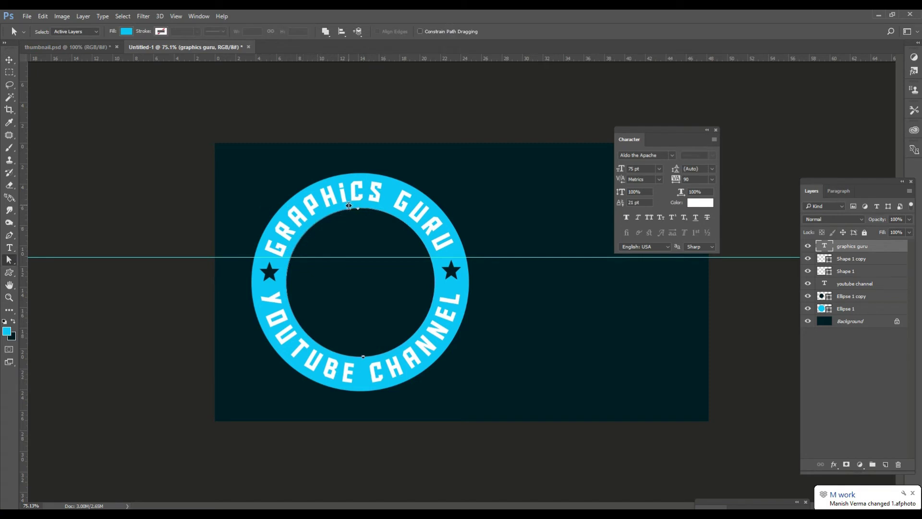
pyautogui.moveTo(356, 208); pyautogui.dragTo(359, 201)
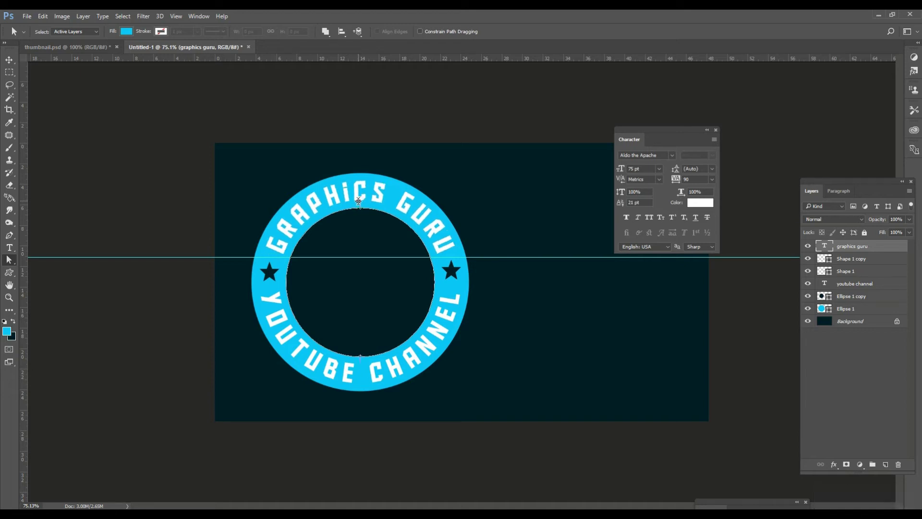
pyautogui.click(326, 206)
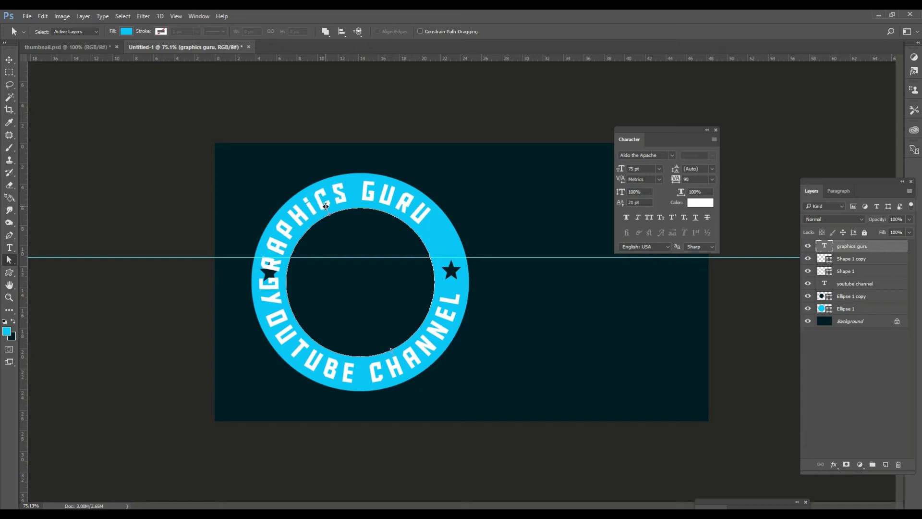
pyautogui.hotkey('ctrl', 'z')
pyautogui.moveTo(359, 207); pyautogui.dragTo(361, 208)
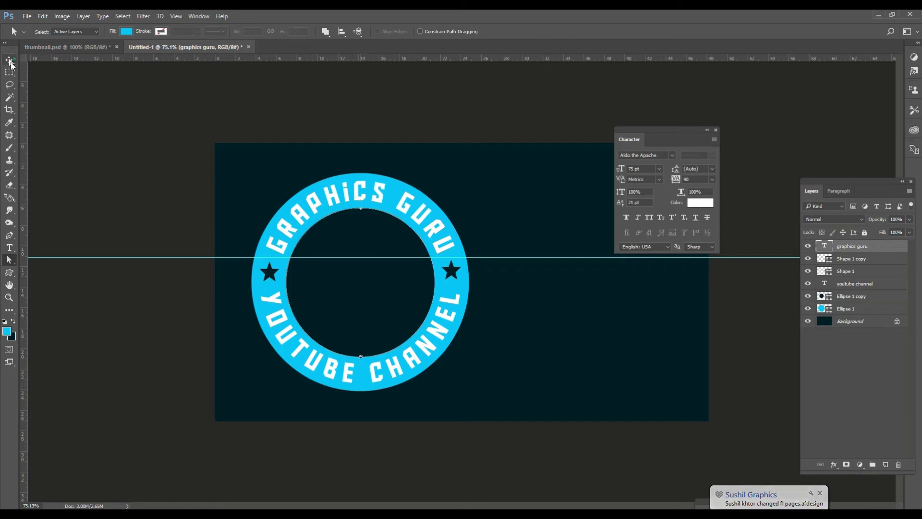
pyautogui.click(10, 59)
# Step: Align both star layers' vertical centres, nudge them down, and drag the guide off the canvas
pyautogui.click(451, 271)
pyautogui.keyDown('shift'); pyautogui.click(270, 273); pyautogui.keyUp('shift')
pyautogui.click(202, 32)
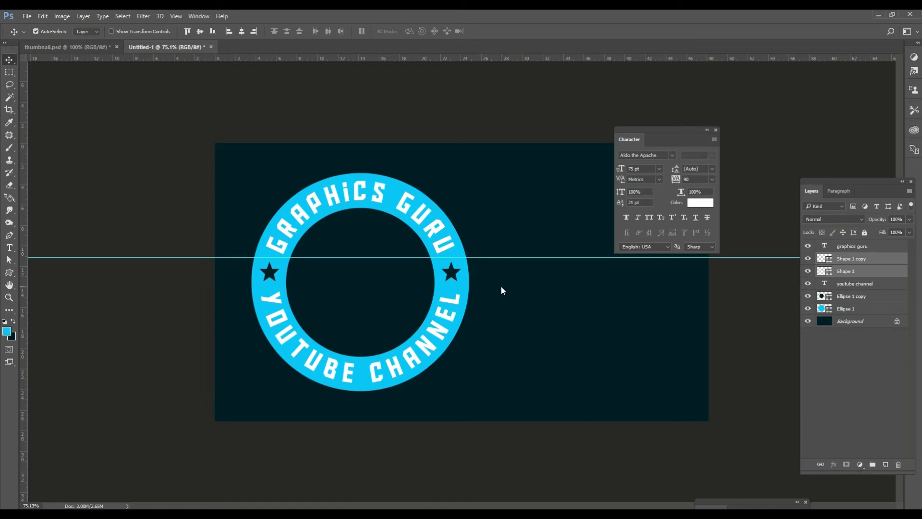
pyautogui.press('Down')
pyautogui.press('Down')
pyautogui.press('Down')
pyautogui.moveTo(483, 258); pyautogui.dragTo(489, 22)
pyautogui.hotkey('ctrl', '1')
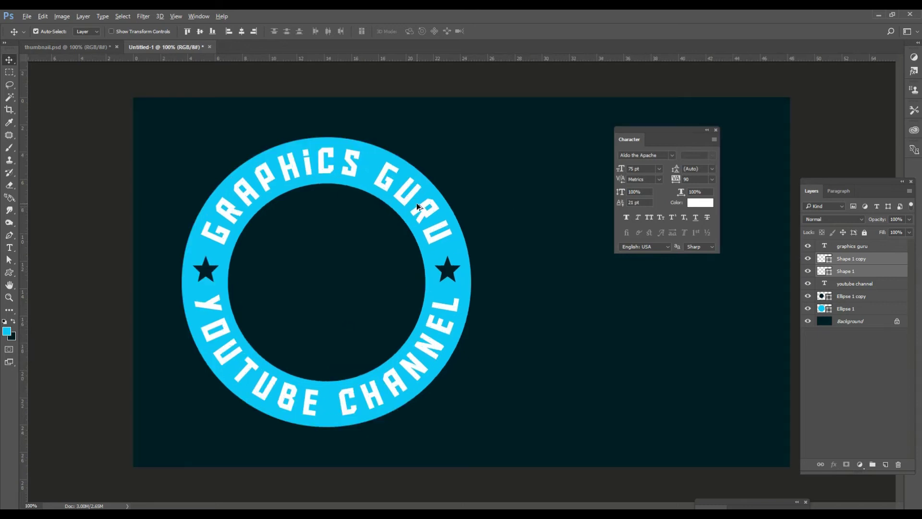
pyautogui.click(12, 276)
pyautogui.click(41, 316)
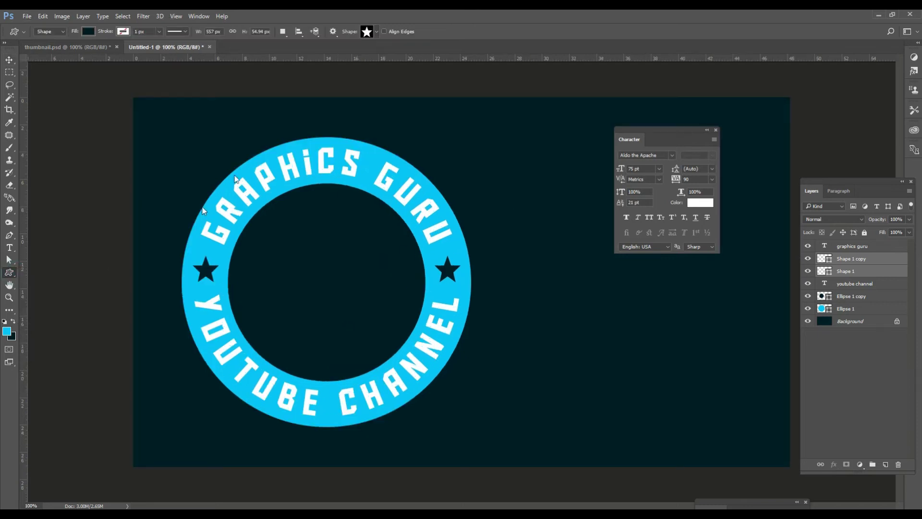
pyautogui.click(366, 32)
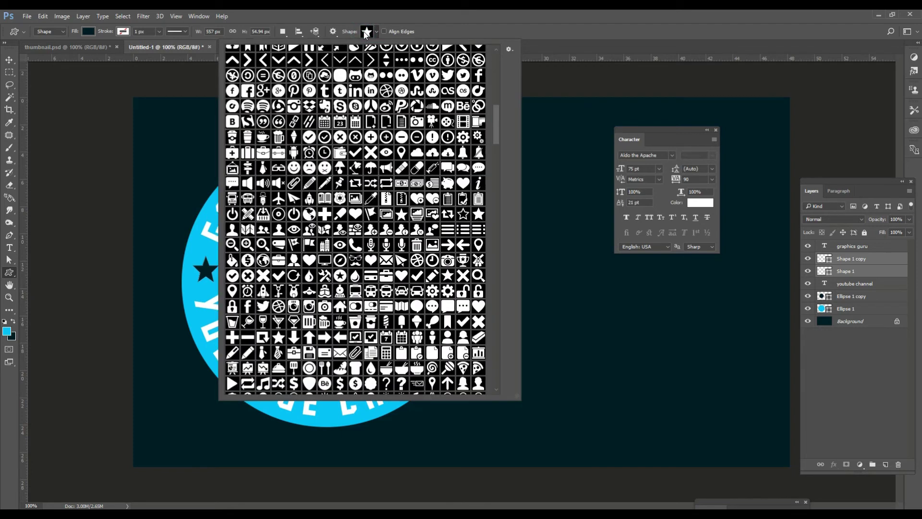
# Step: Pick the globe custom shape and draw it to fill the inside of the ring
pyautogui.scroll(3, 354, 305)
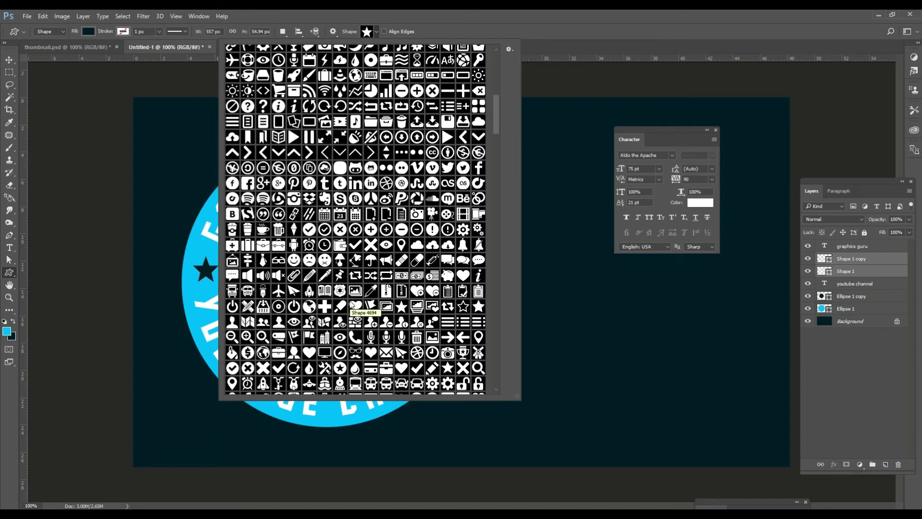
pyautogui.doubleClick(295, 261)
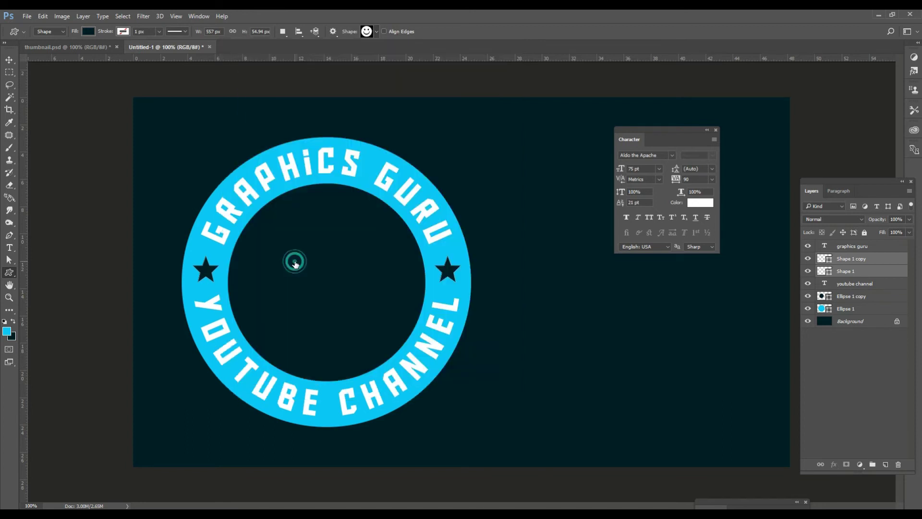
pyautogui.click(373, 34)
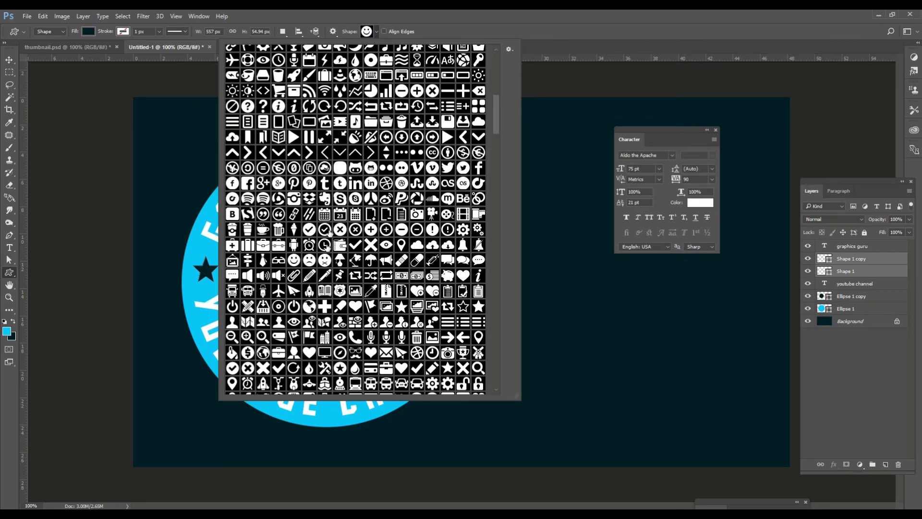
pyautogui.doubleClick(308, 306)
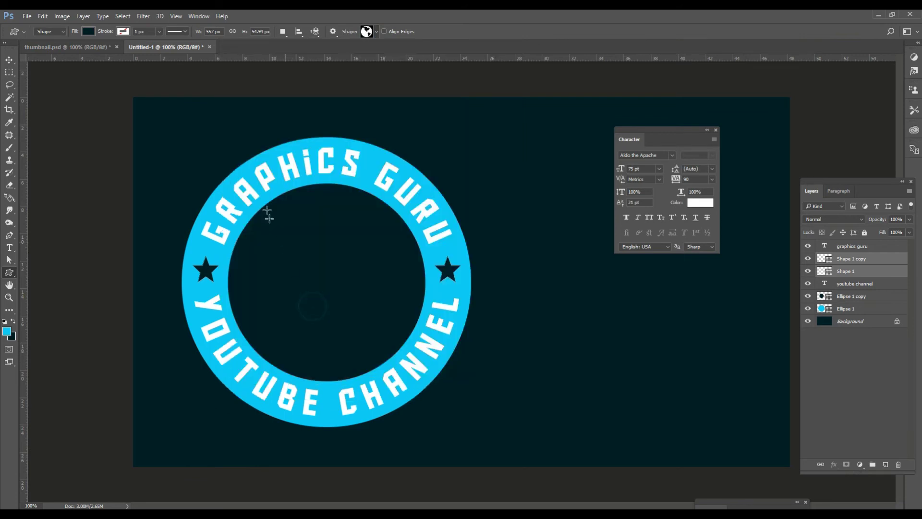
pyautogui.moveTo(251, 192); pyautogui.dragTo(425, 367)
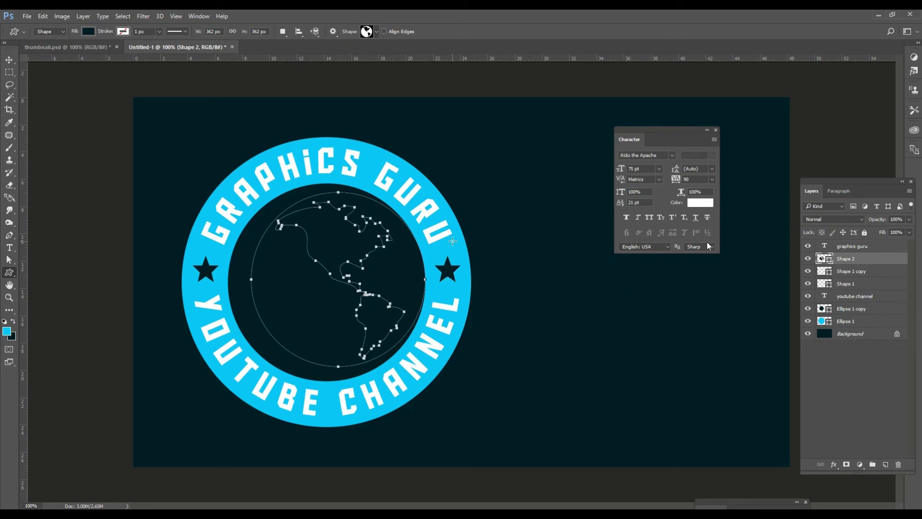
# Step: Fill the globe with the ring's sampled cyan and centre it inside the ring
pyautogui.doubleClick(822, 258)
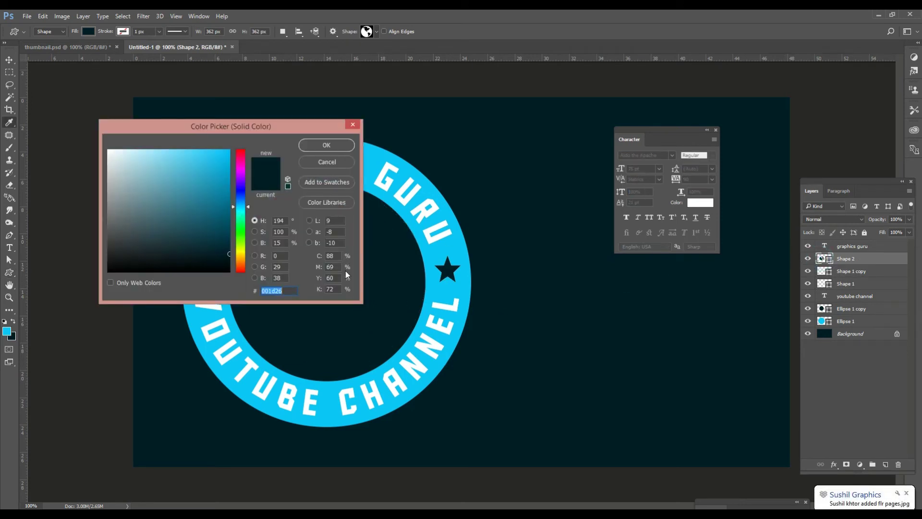
pyautogui.click(108, 152)
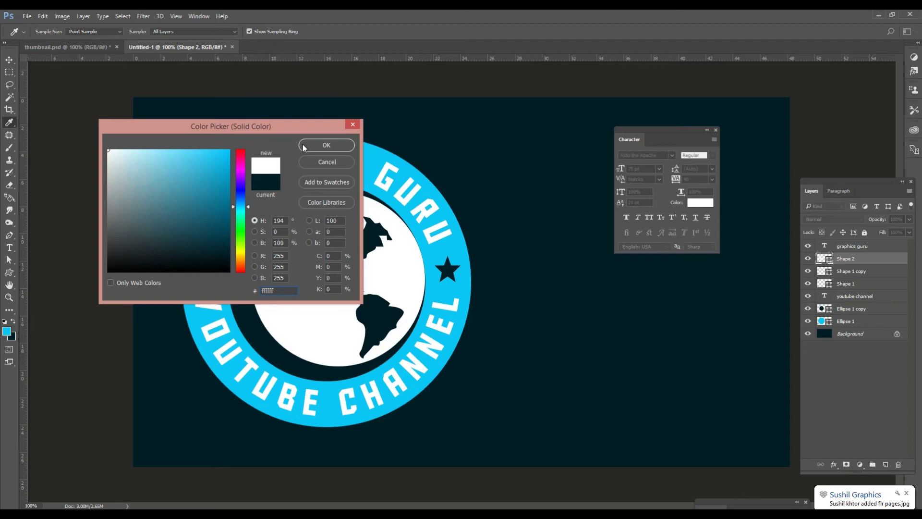
pyautogui.click(327, 145)
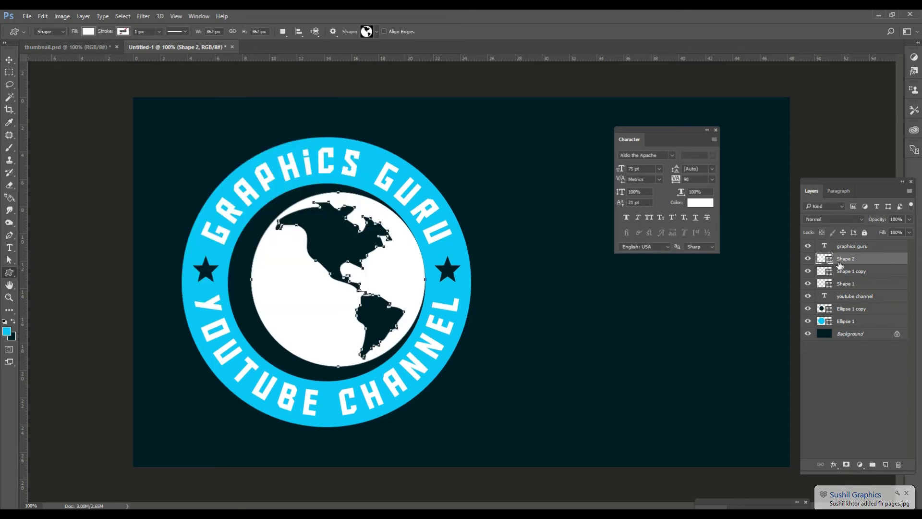
pyautogui.doubleClick(825, 259)
pyautogui.click(461, 240)
pyautogui.click(327, 145)
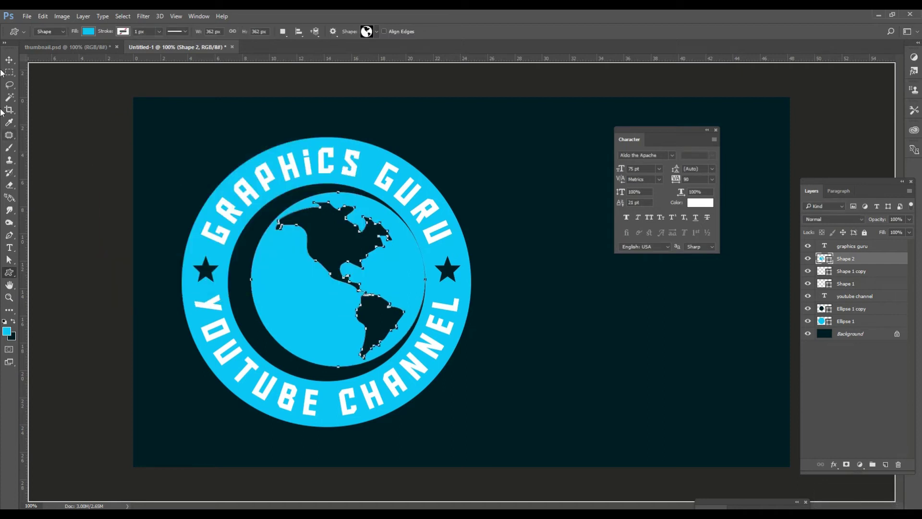
pyautogui.click(9, 59)
pyautogui.moveTo(290, 273); pyautogui.dragTo(277, 283)
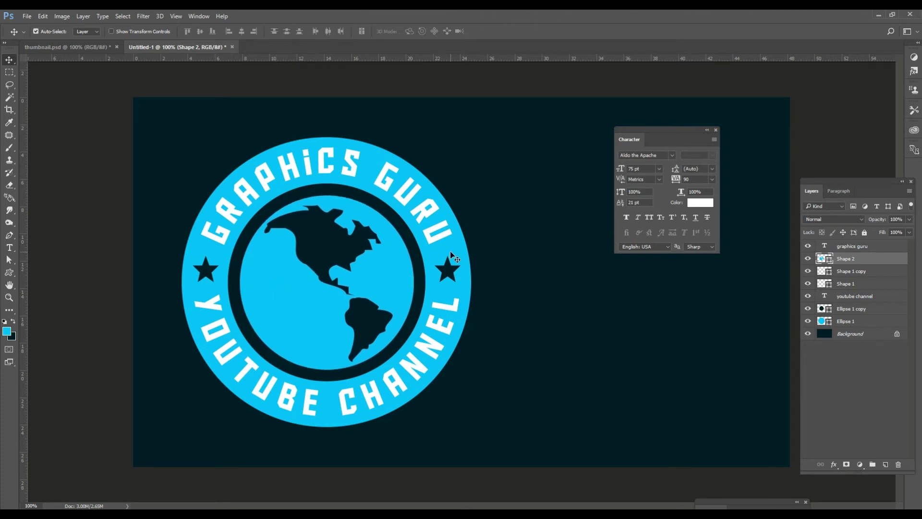
# Step: Draw a three-point wavy open path with the Pen tool to the right of the badge
pyautogui.moveTo(675, 125); pyautogui.dragTo(116, 101)
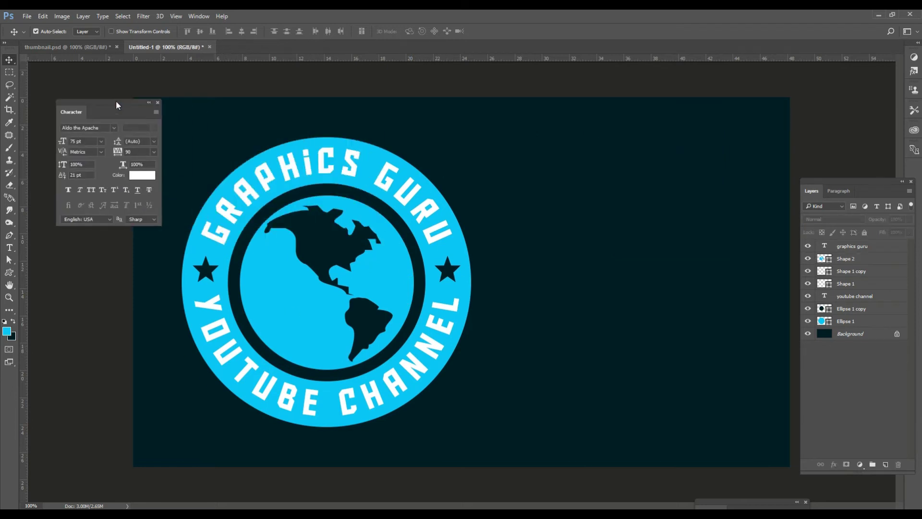
pyautogui.click(9, 236)
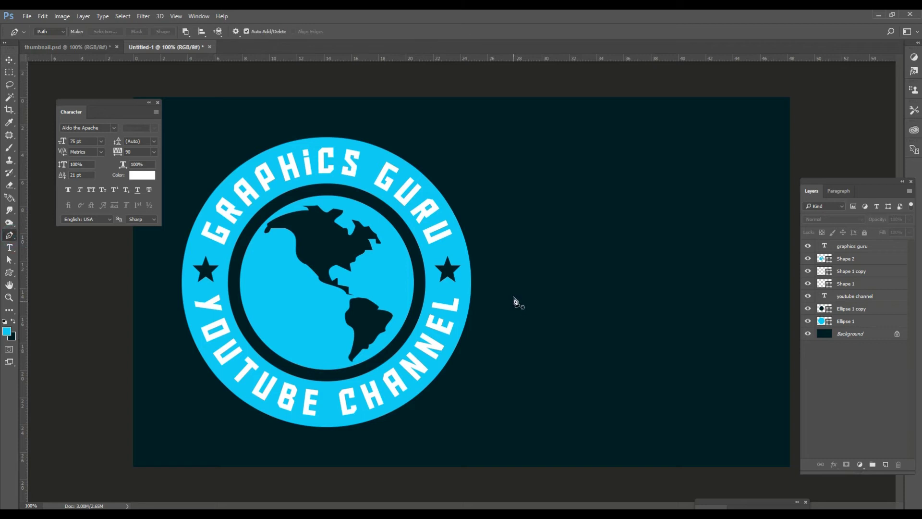
pyautogui.click(519, 272)
pyautogui.moveTo(634, 252); pyautogui.dragTo(688, 288)
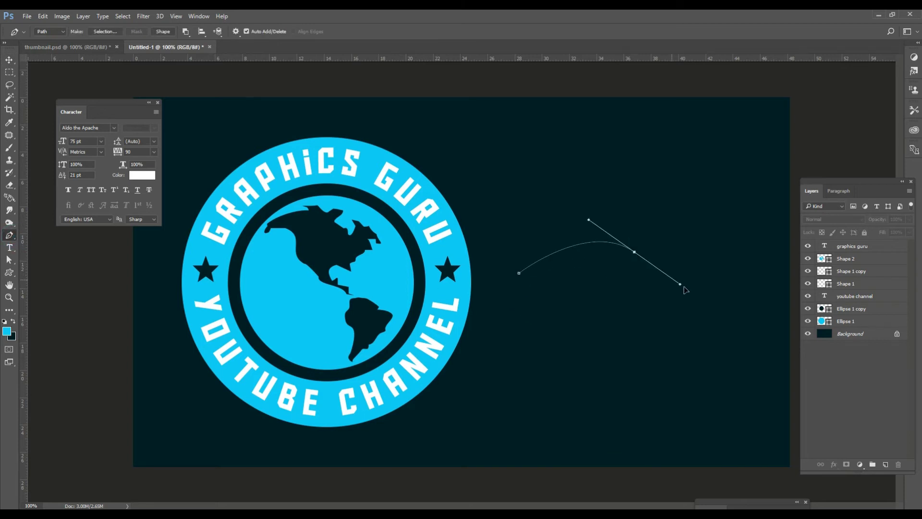
pyautogui.moveTo(764, 234); pyautogui.dragTo(764, 232)
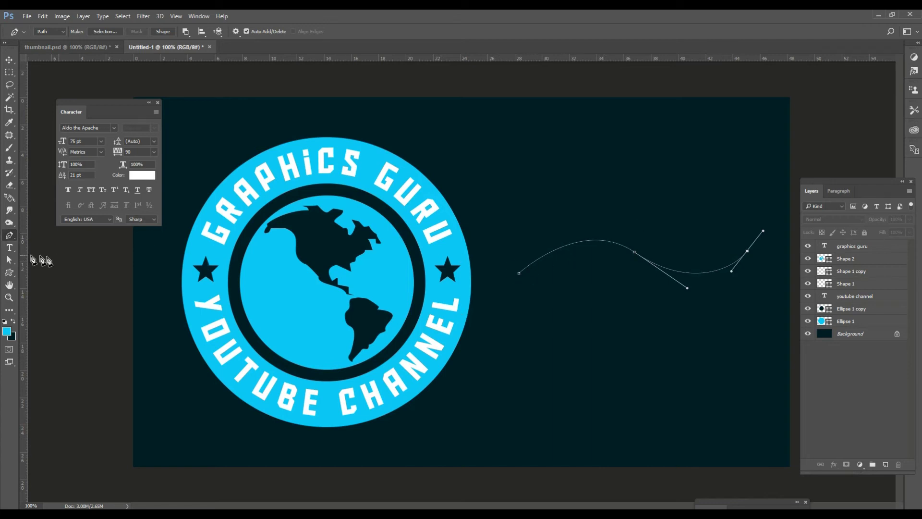
pyautogui.click(10, 248)
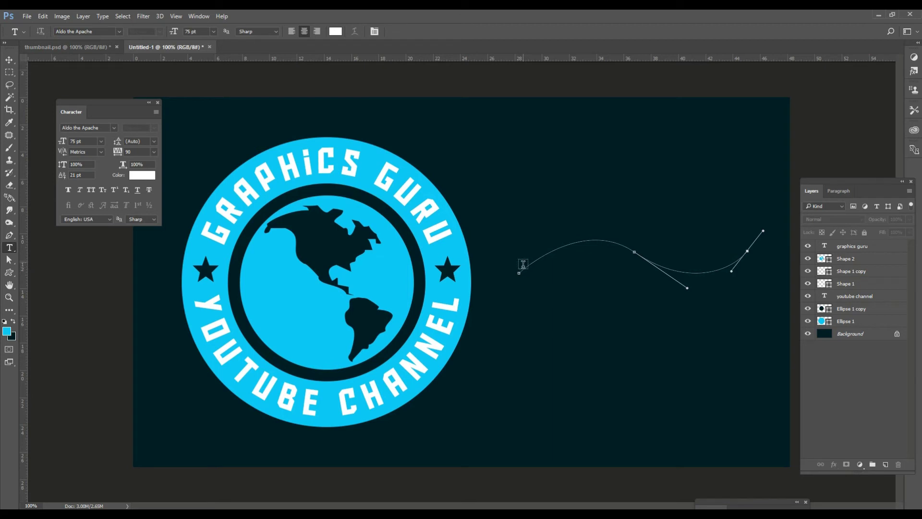
# Step: Start left-aligned type at the wavy path's beginning and enter the GRAPHICS GURU lettering
pyautogui.click(523, 268)
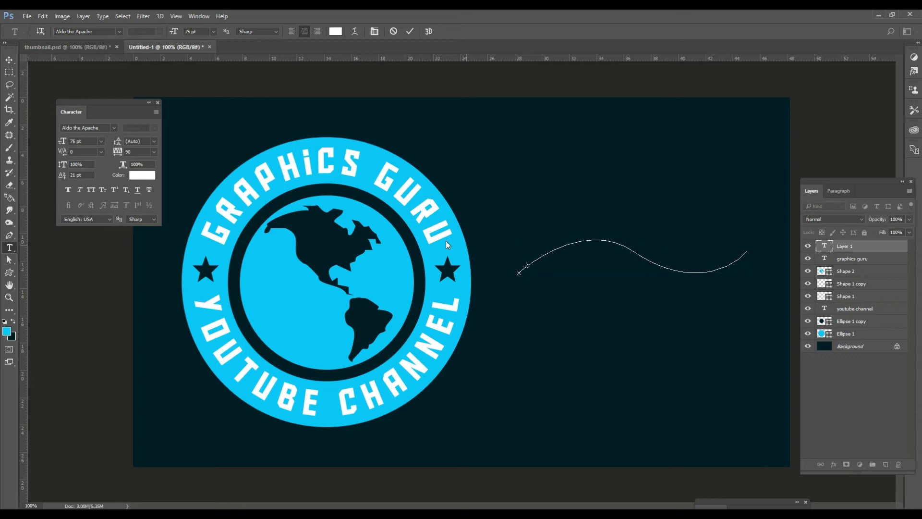
pyautogui.click(8, 60)
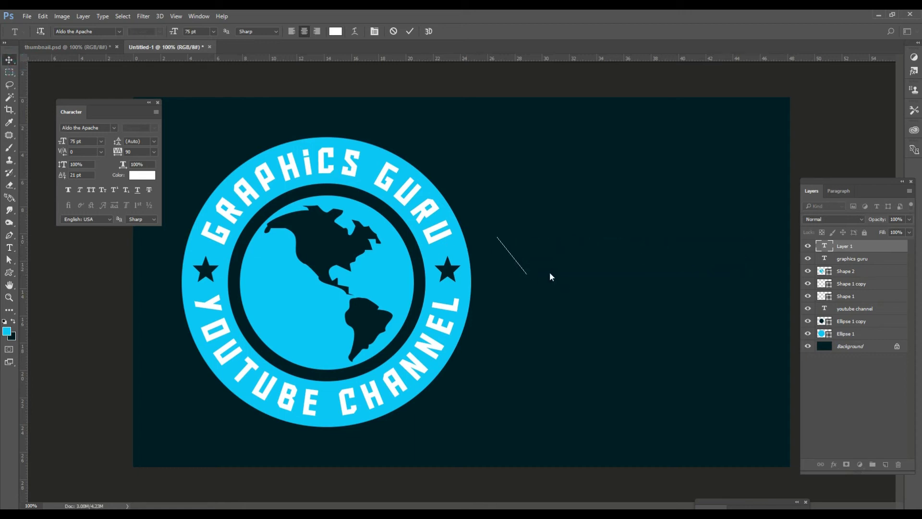
pyautogui.click(9, 248)
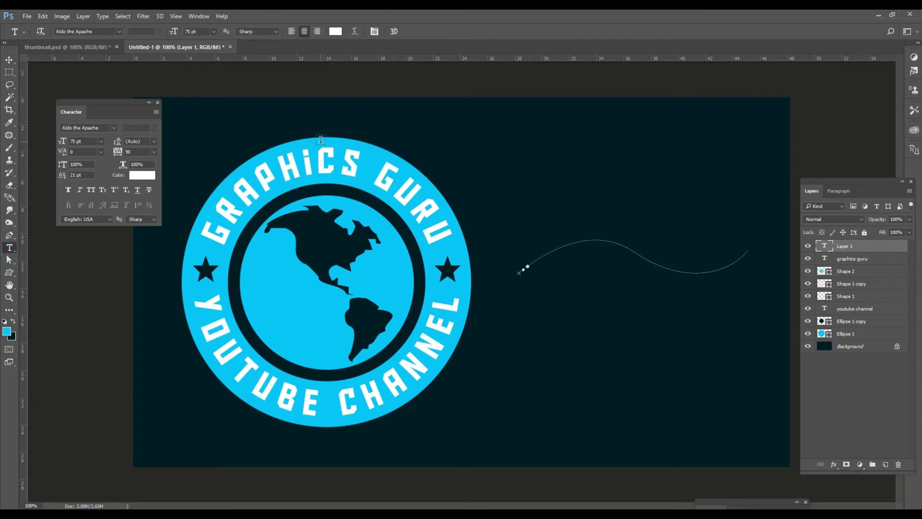
pyautogui.click(291, 31)
pyautogui.press('Escape')
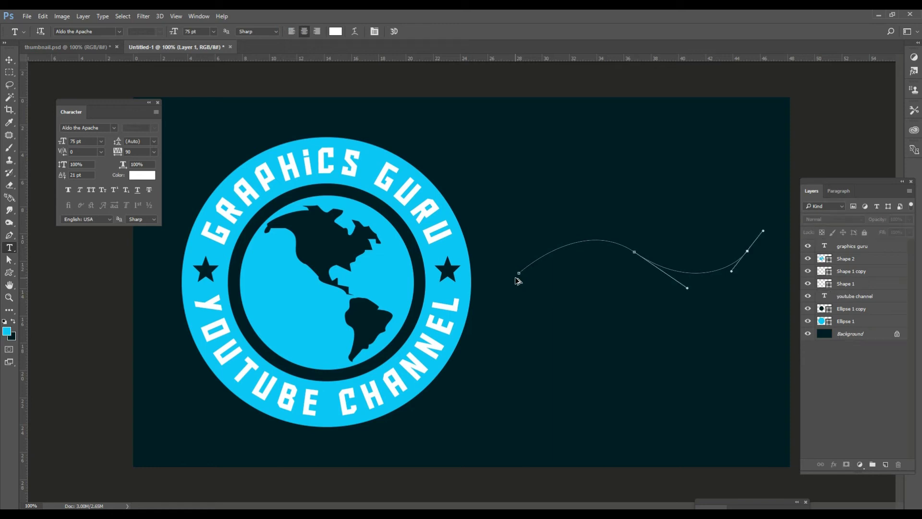
pyautogui.click(292, 32)
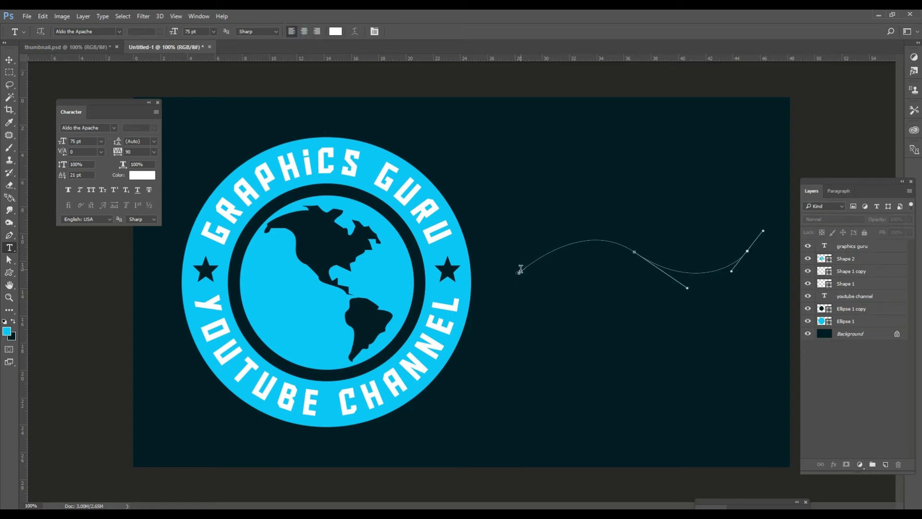
pyautogui.click(522, 270)
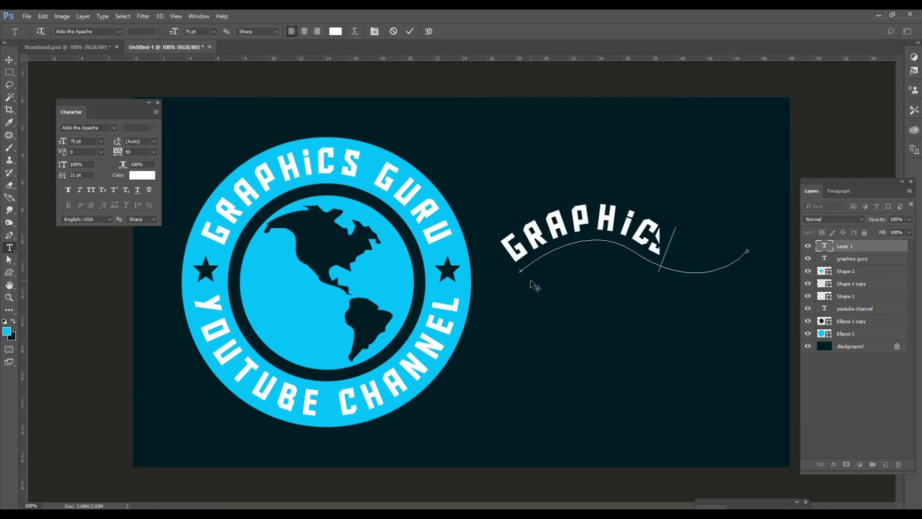
pyautogui.write('SGURU')
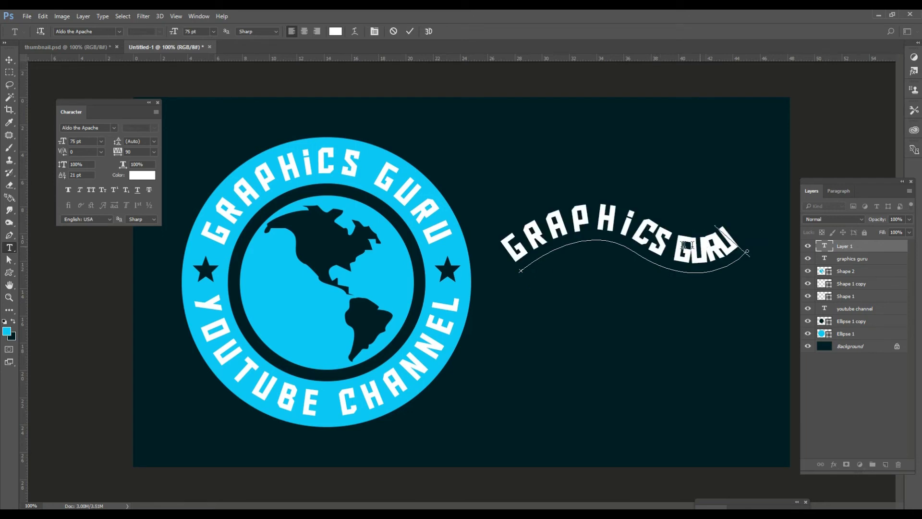
# Step: Select all the curved text and set its tracking to 0
pyautogui.doubleClick(609, 226)
pyautogui.click(608, 226)
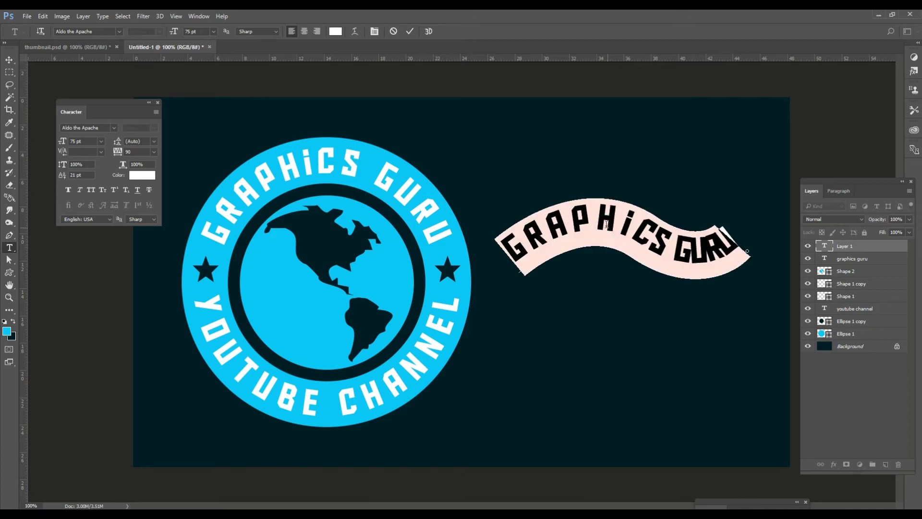
pyautogui.click(153, 152)
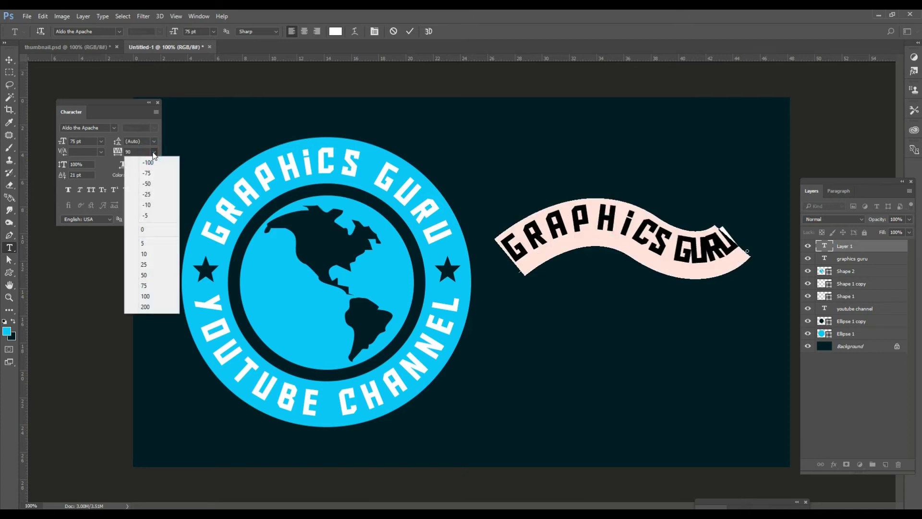
pyautogui.click(147, 230)
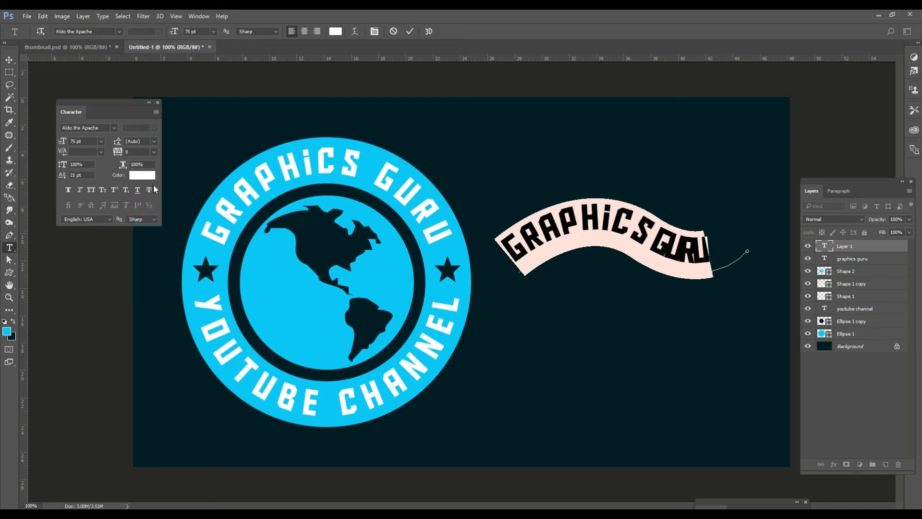
pyautogui.click(615, 224)
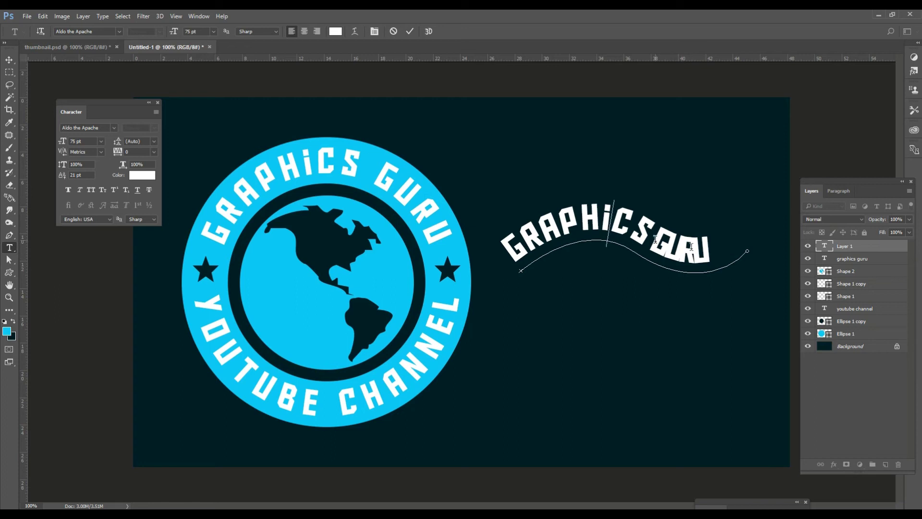
# Step: Raise the tracking of GURU alone to about 280 and commit the text
pyautogui.moveTo(654, 240); pyautogui.dragTo(705, 248)
pyautogui.click(139, 151)
pyautogui.press('Up')
pyautogui.press('Up')
pyautogui.press('Up')
pyautogui.press('Up')
pyautogui.press('Up')
pyautogui.press('Up')
pyautogui.press('Up')
pyautogui.press('Up')
pyautogui.press('Up')
pyautogui.press('Up')
pyautogui.press('Up')
pyautogui.press('Up')
pyautogui.press('Up')
pyautogui.press('Up')
pyautogui.press('Up')
pyautogui.press('Up')
pyautogui.press('Up')
pyautogui.press('Up')
pyautogui.press('Up')
pyautogui.press('Up')
pyautogui.press('Up')
pyautogui.press('Up')
pyautogui.press('Up')
pyautogui.press('Up')
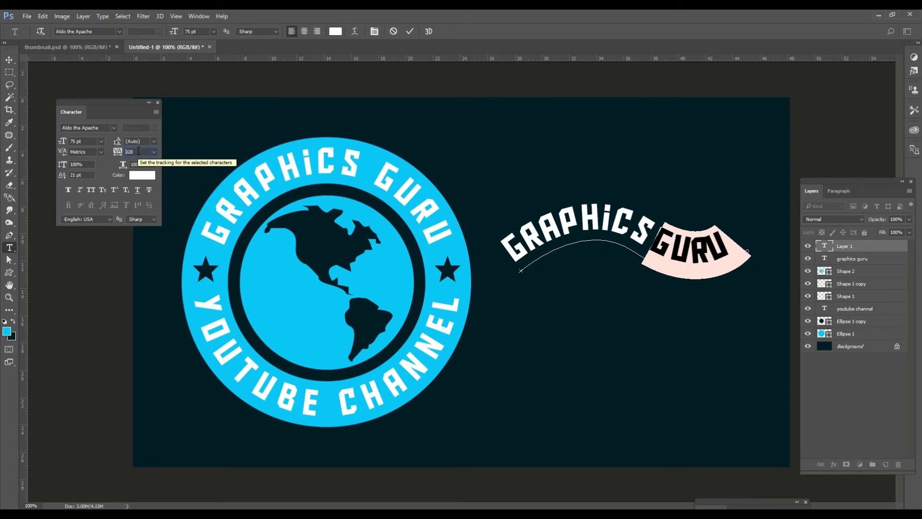
pyautogui.press('Up')
pyautogui.press('Up')
pyautogui.press('Down')
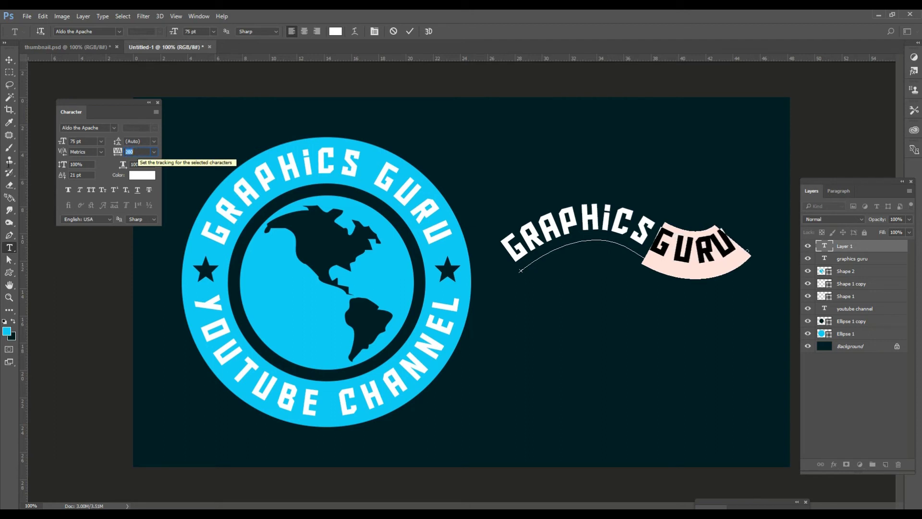
pyautogui.press('Down')
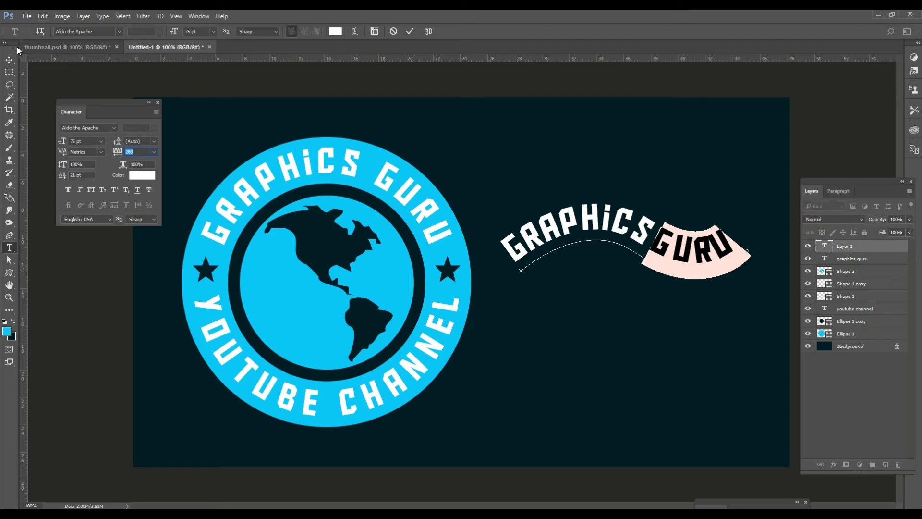
pyautogui.click(9, 60)
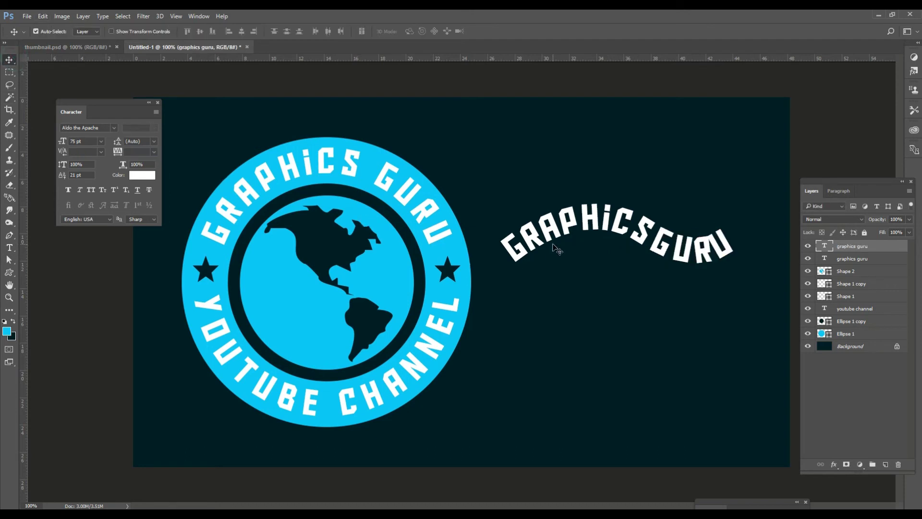
# Step: Select the GRAPHICS GURU text path and its middle and end anchors
pyautogui.press('a')
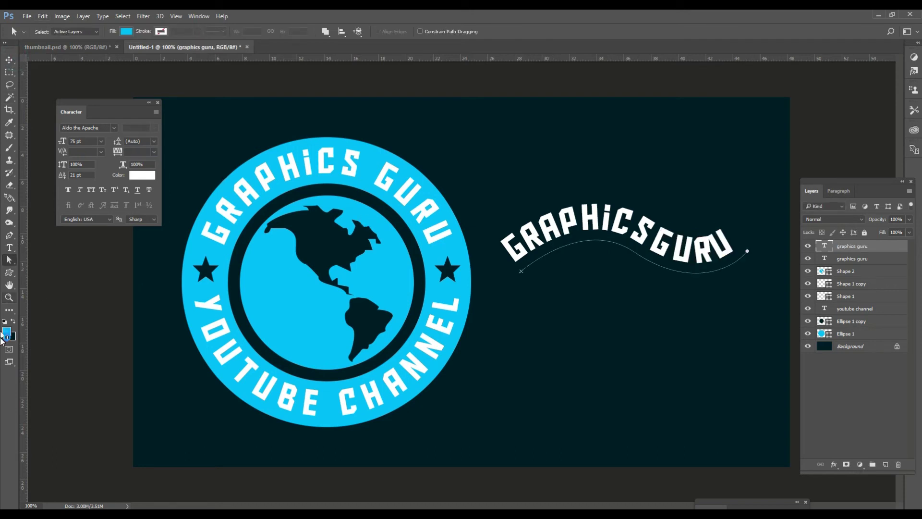
pyautogui.click(521, 273)
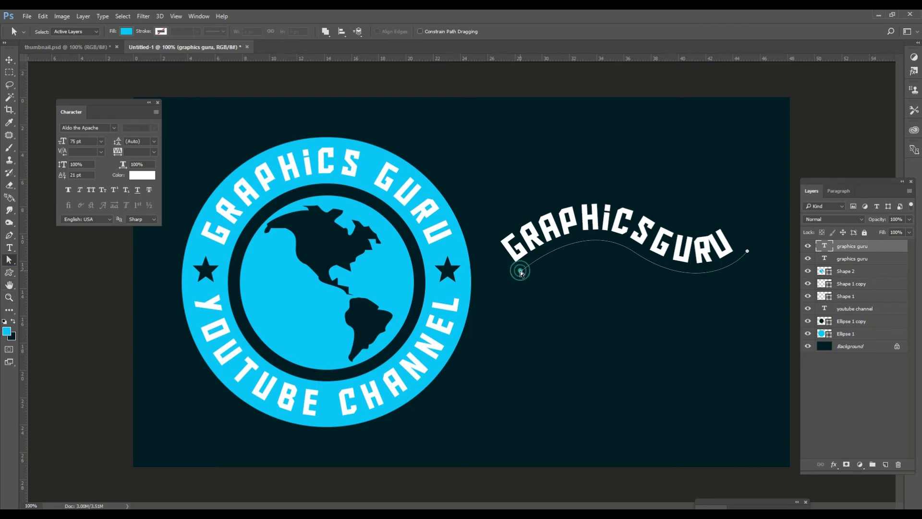
pyautogui.click(635, 252)
pyautogui.click(748, 252)
pyautogui.click(634, 252)
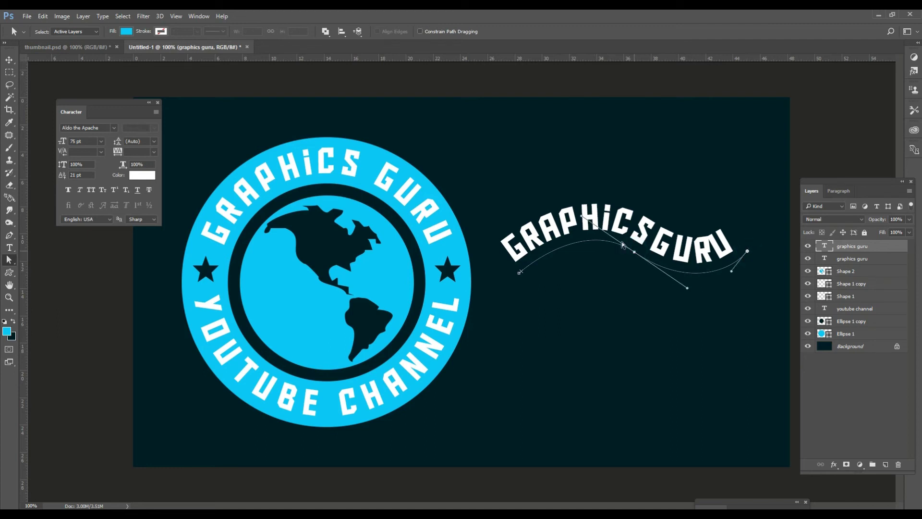
# Step: Drag the anchors and direction handles into a longer, smoother S-curve, raising the end point
pyautogui.moveTo(581, 217); pyautogui.dragTo(574, 234)
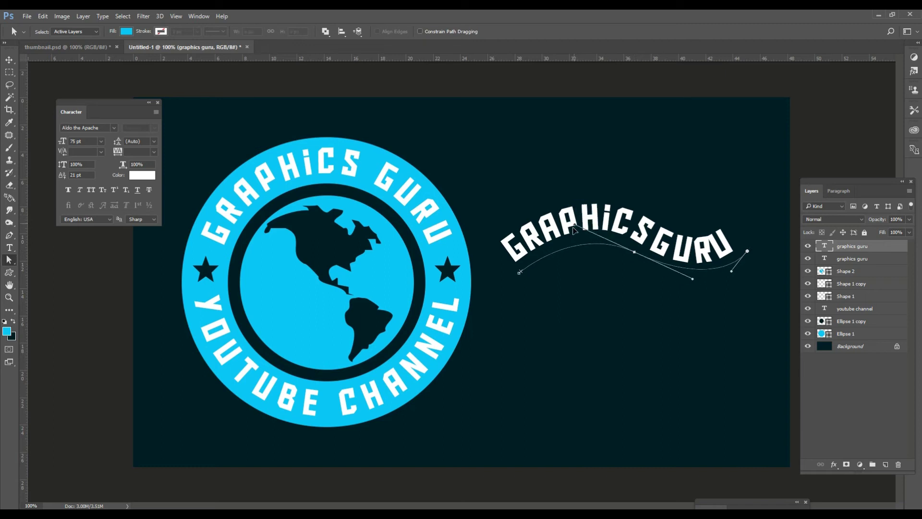
pyautogui.moveTo(576, 236); pyautogui.dragTo(543, 229)
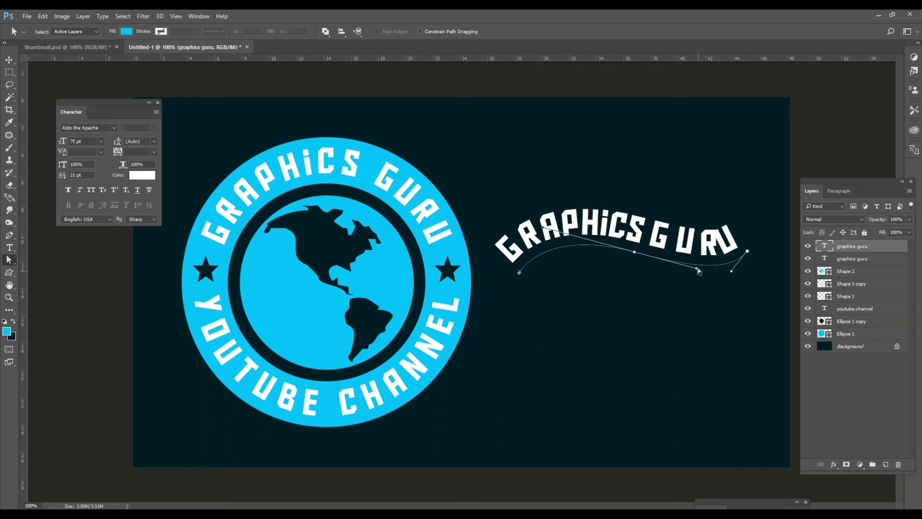
pyautogui.moveTo(697, 269); pyautogui.dragTo(675, 274)
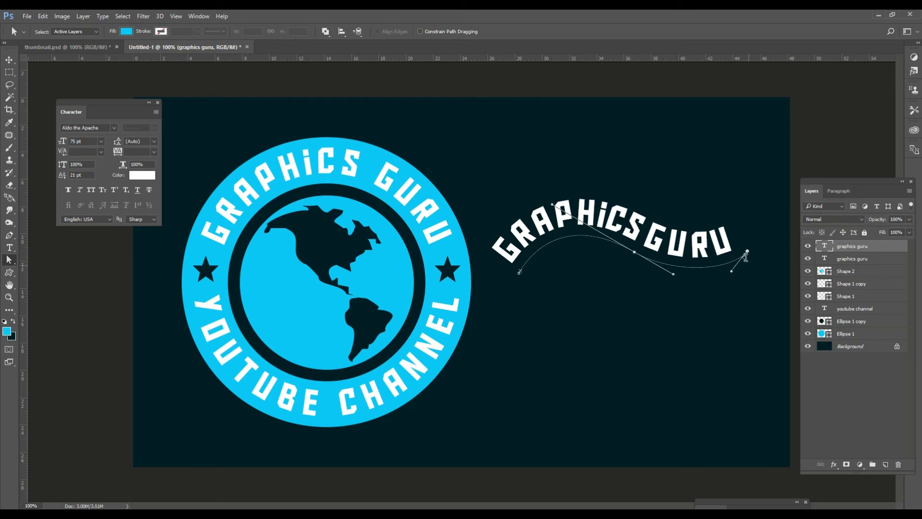
pyautogui.moveTo(747, 251); pyautogui.dragTo(765, 243)
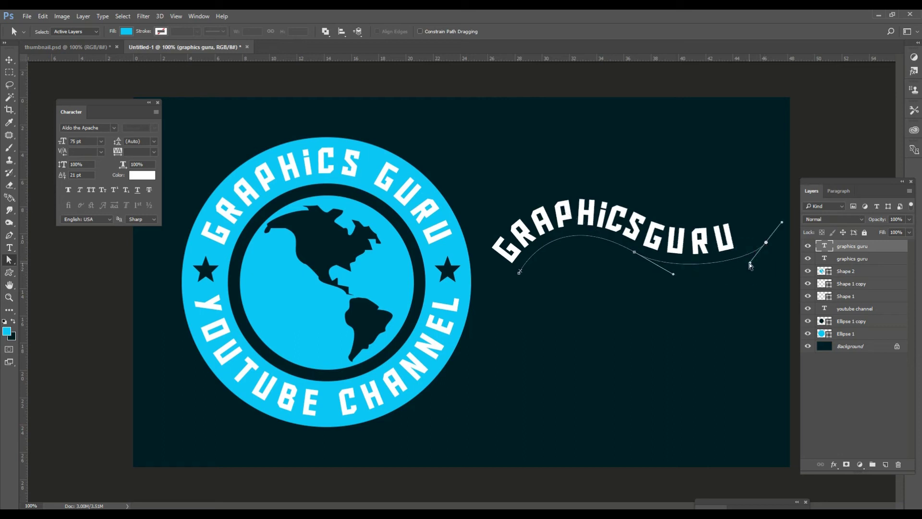
pyautogui.moveTo(750, 263); pyautogui.dragTo(748, 267)
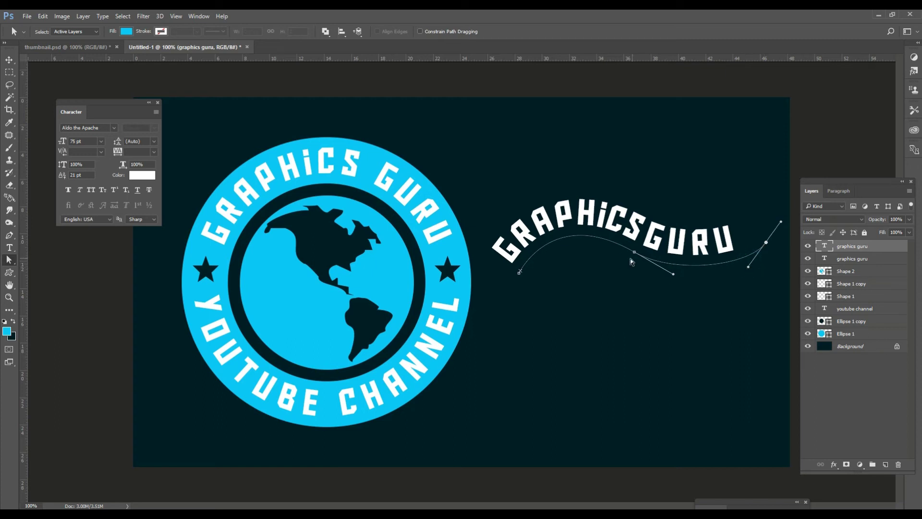
# Step: Switch from the Move tool to the Direct Selection tool for anchor editing
pyautogui.click(9, 60)
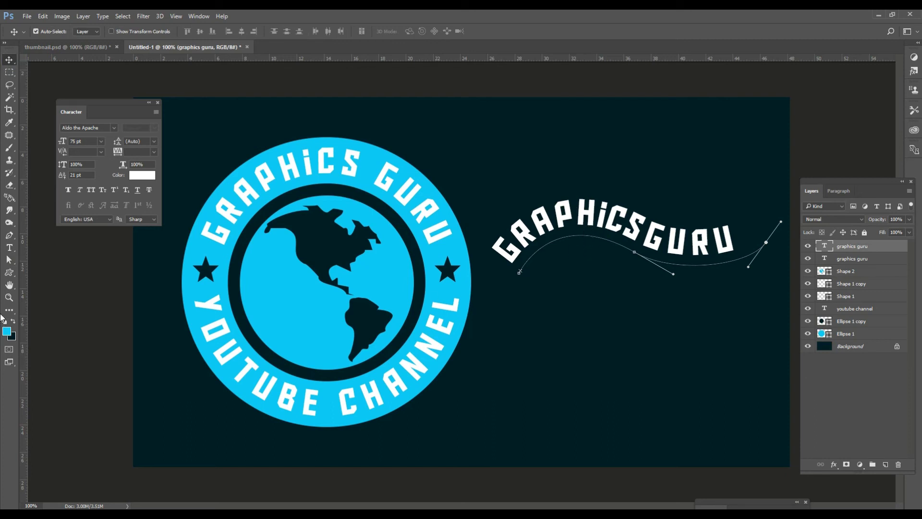
pyautogui.click(9, 260)
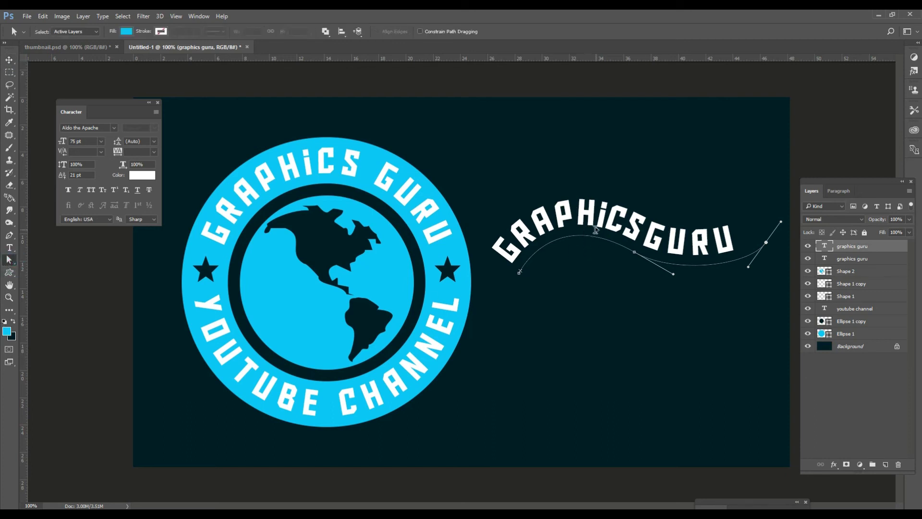
pyautogui.click(10, 260)
pyautogui.rightClick(9, 259)
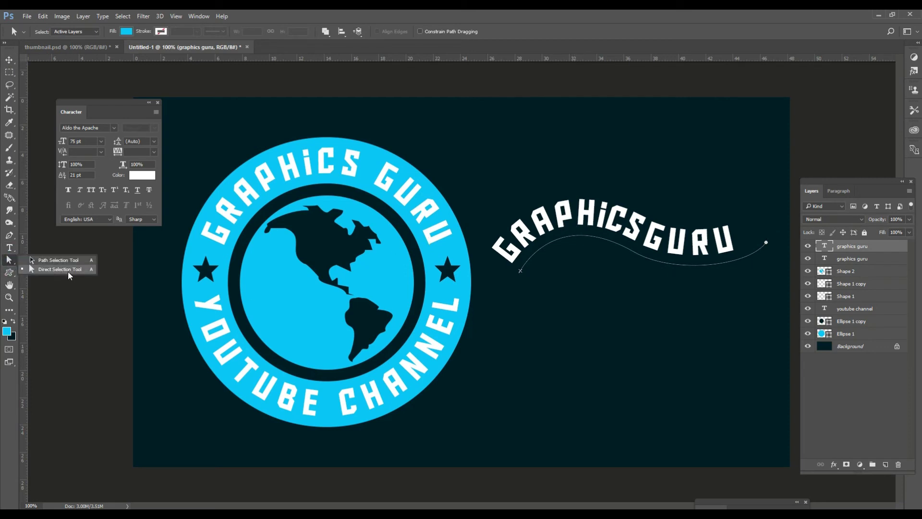
pyautogui.click(68, 272)
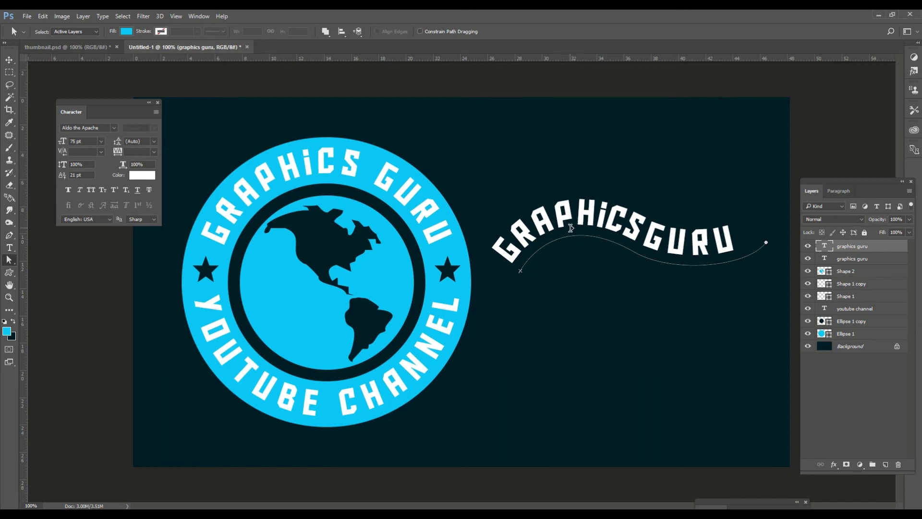
# Step: Select all the curved GRAPHICS GURU text and step its font size down
pyautogui.click(565, 226)
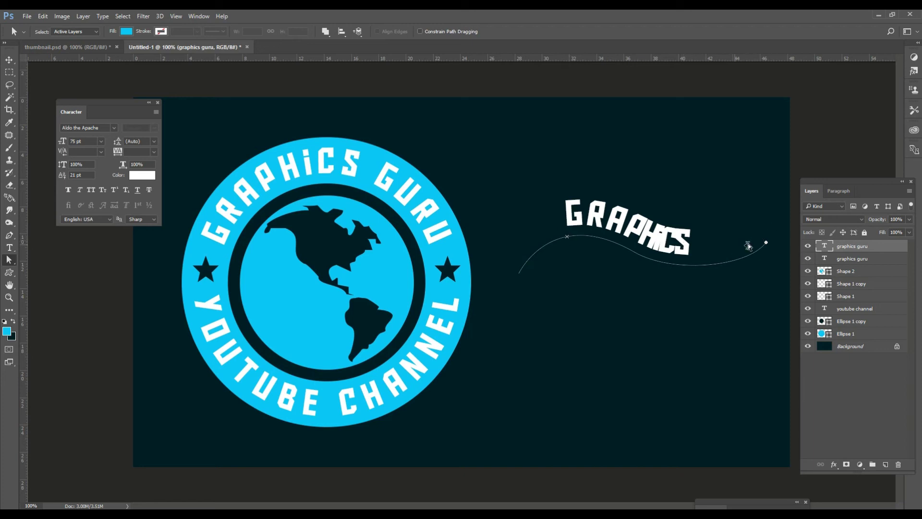
pyautogui.press('t')
pyautogui.click(663, 237)
pyautogui.hotkey('ctrl', 'a')
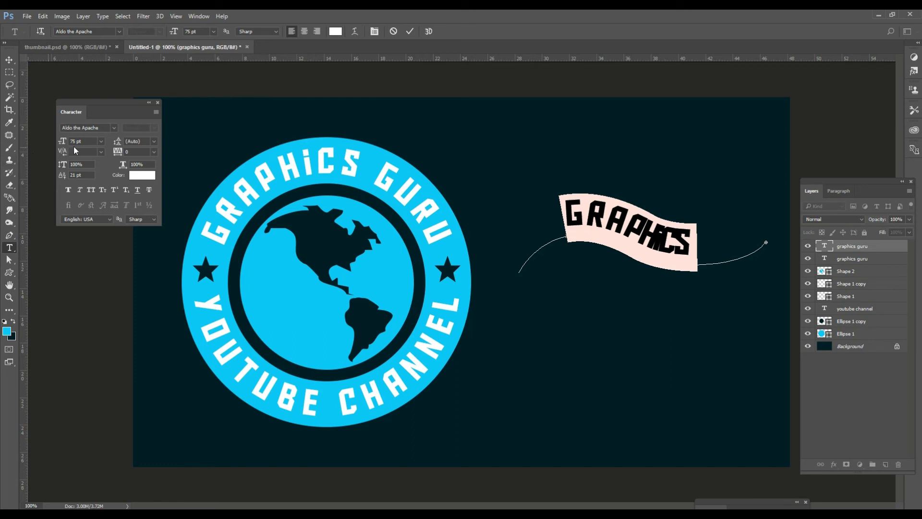
pyautogui.click(89, 144)
pyautogui.press('Down')
pyautogui.press('Down')
pyautogui.press('Down')
pyautogui.press('Down')
pyautogui.press('Down')
pyautogui.press('Down')
pyautogui.press('Down')
pyautogui.press('Down')
pyautogui.press('Down')
pyautogui.press('Down')
pyautogui.press('Down')
pyautogui.press('Down')
pyautogui.press('Down')
pyautogui.press('Down')
pyautogui.press('Down')
pyautogui.press('Down')
pyautogui.press('Down')
pyautogui.press('Down')
pyautogui.press('Down')
pyautogui.press('Down')
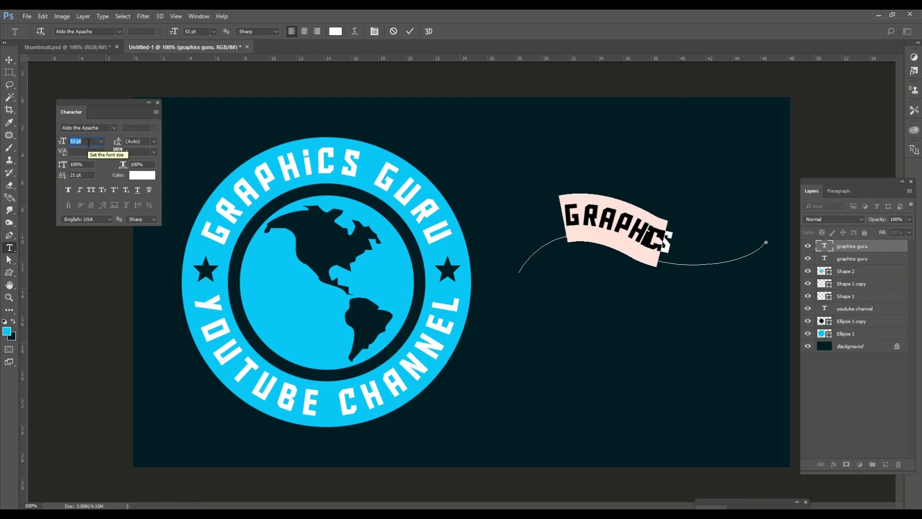
pyautogui.press('Down')
pyautogui.press('Down')
pyautogui.press('Down')
pyautogui.press('Down')
pyautogui.press('Down')
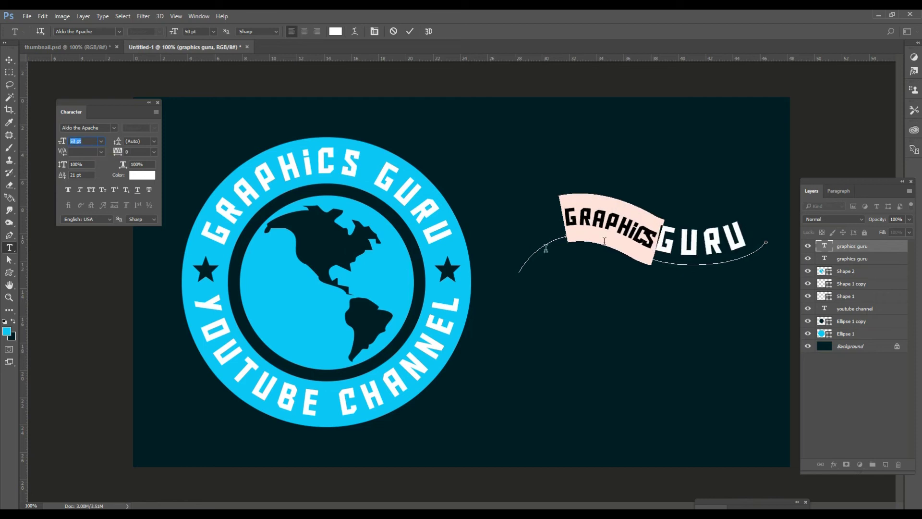
# Step: Resize the whole curved text via 18 pt and 32 pt, stepping up to 50 pt
pyautogui.tripleClick(658, 241)
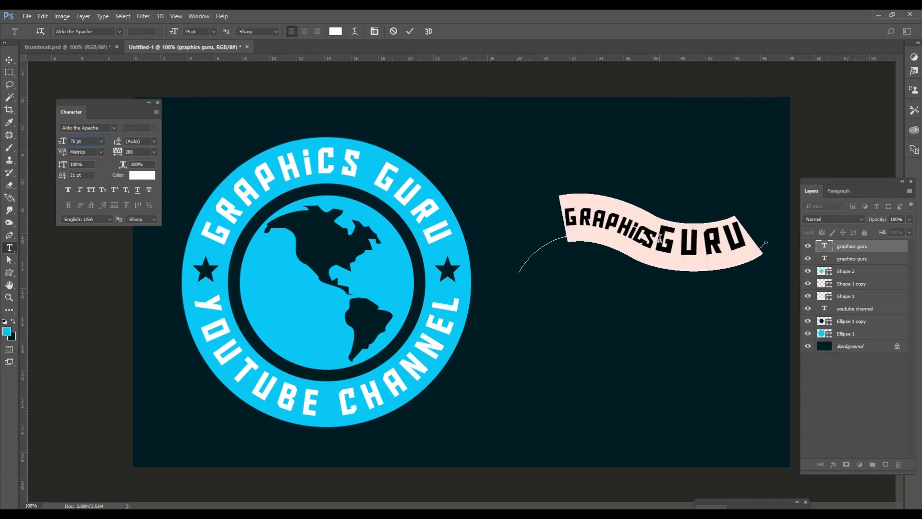
pyautogui.click(101, 142)
pyautogui.click(97, 252)
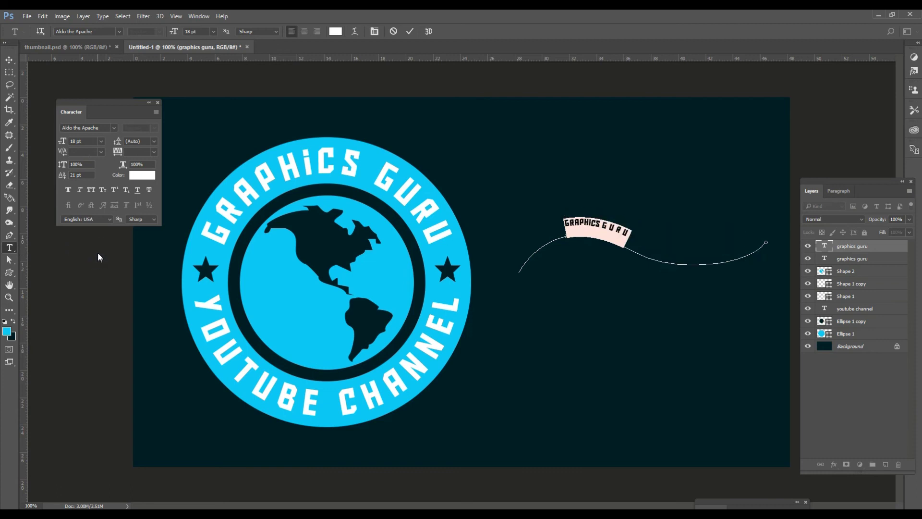
pyautogui.click(91, 140)
pyautogui.write('32')
pyautogui.press('Return')
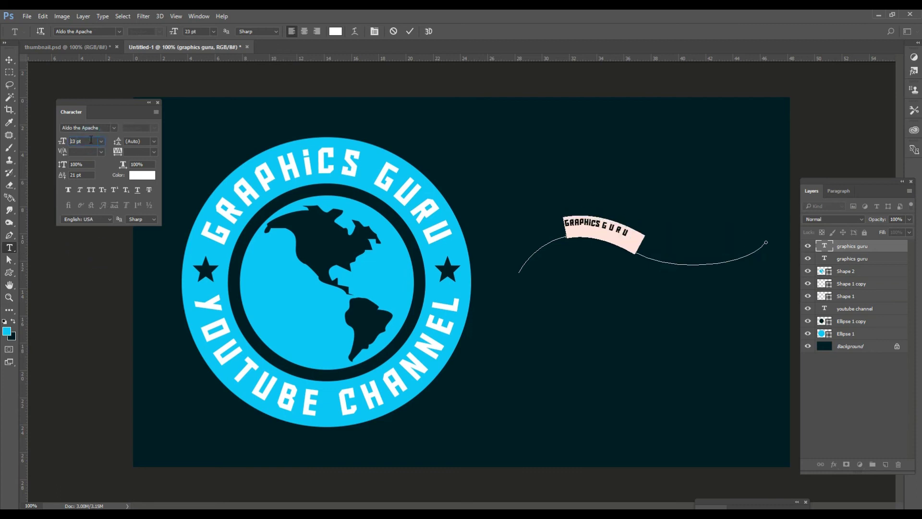
pyautogui.press('Up')
pyautogui.press('Up')
pyautogui.press('Up')
pyautogui.press('Up')
pyautogui.press('Up')
pyautogui.press('Up')
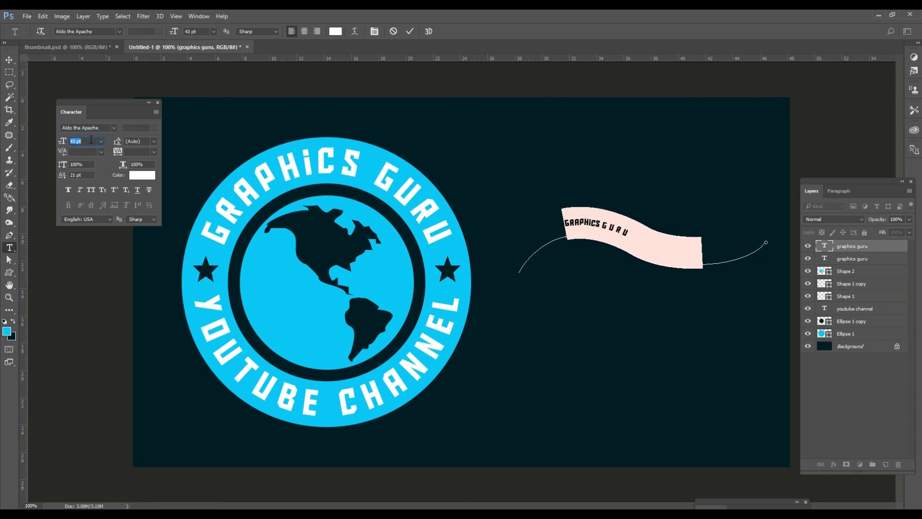
pyautogui.press('Up')
pyautogui.press('Up')
pyautogui.press('Up')
pyautogui.press('Up')
pyautogui.press('Up')
pyautogui.press('Up')
pyautogui.press('Up')
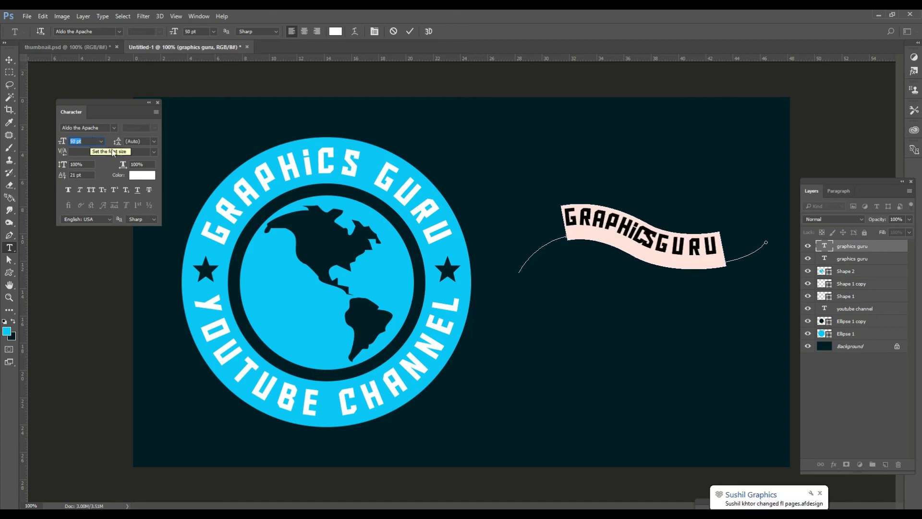
pyautogui.click(652, 239)
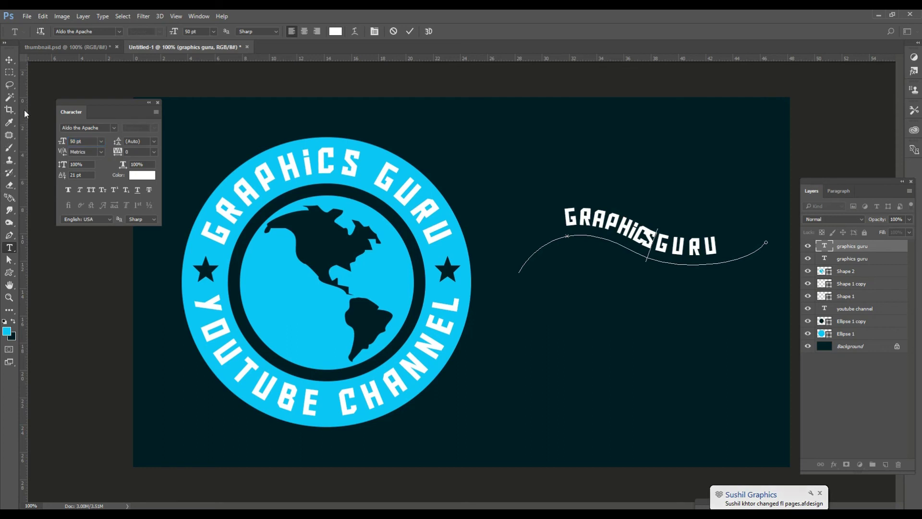
# Step: Flip the GRAPHICS GURU text below its path, shift its start left, and move it above the badge
pyautogui.click(8, 263)
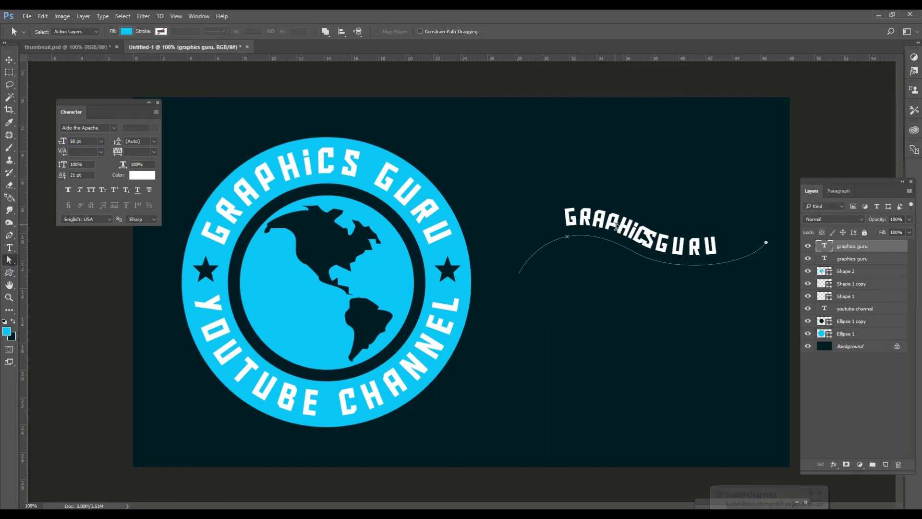
pyautogui.moveTo(616, 220); pyautogui.dragTo(619, 294)
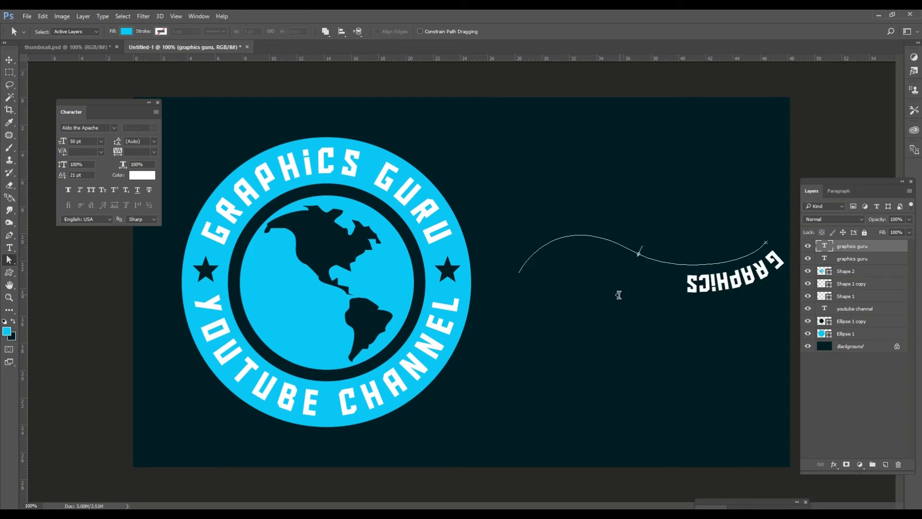
pyautogui.moveTo(568, 280); pyautogui.dragTo(550, 268)
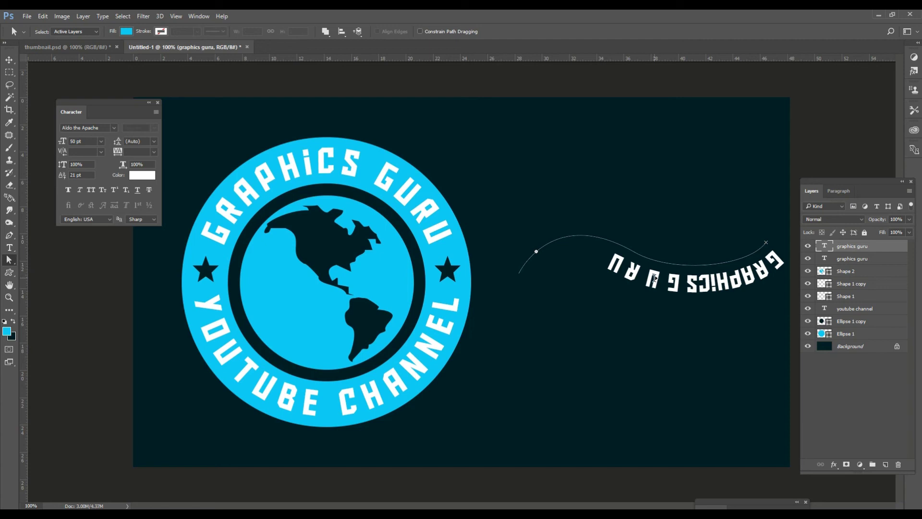
pyautogui.click(9, 60)
pyautogui.moveTo(703, 286); pyautogui.dragTo(503, 150)
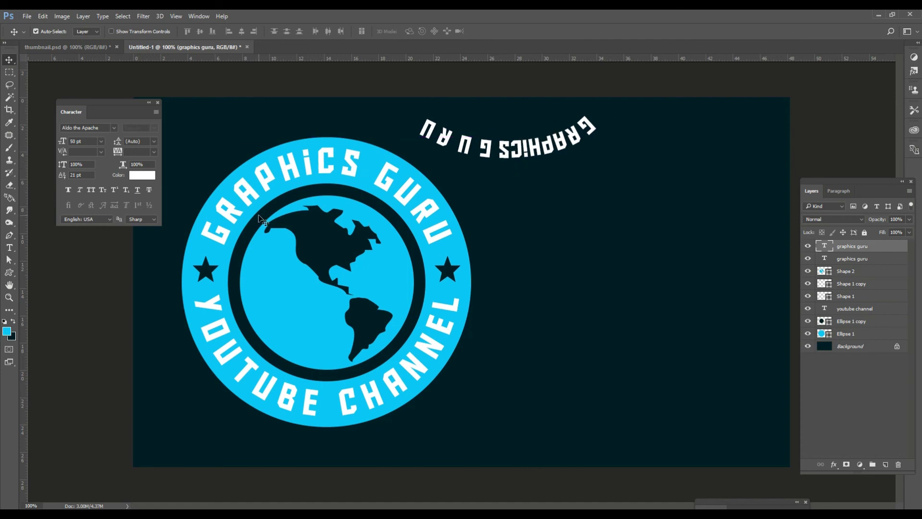
# Step: Draw a cyan heart custom shape to the right of the globe badge
pyautogui.click(9, 272)
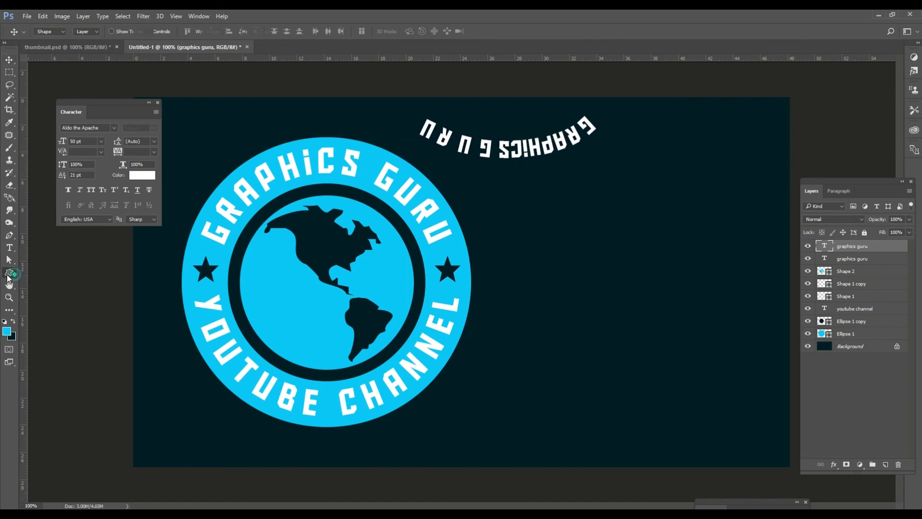
pyautogui.rightClick(9, 272)
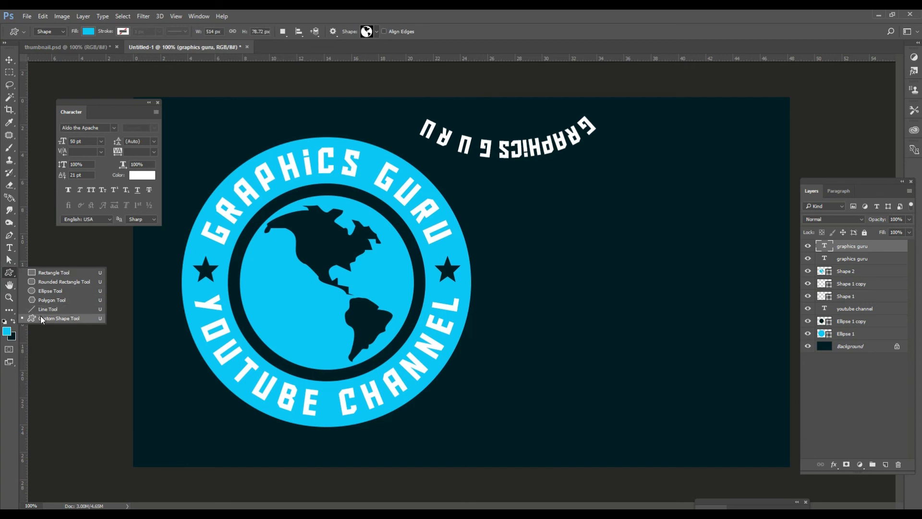
pyautogui.click(374, 32)
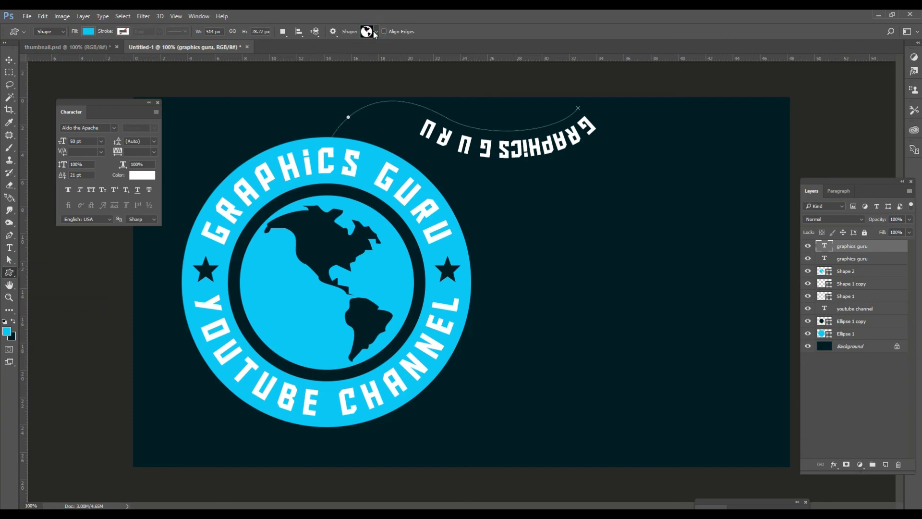
pyautogui.click(374, 33)
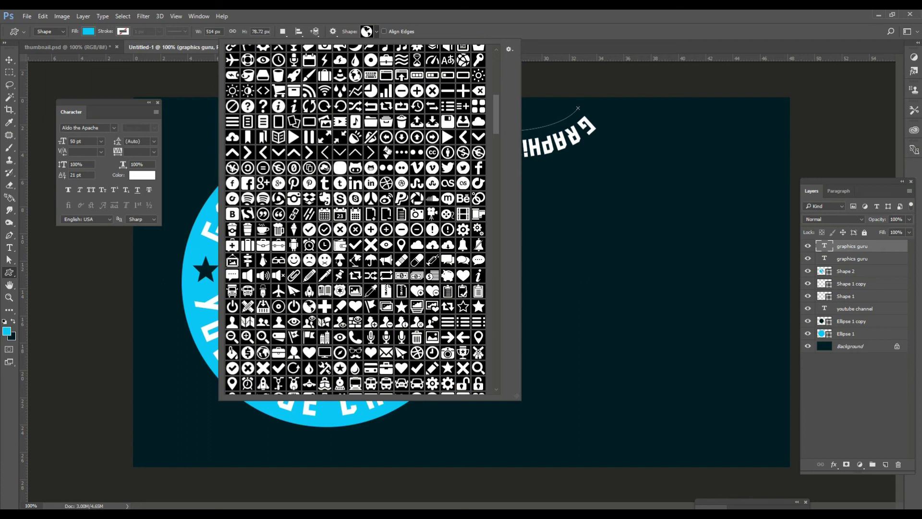
pyautogui.click(401, 367)
pyautogui.moveTo(542, 229)
pyautogui.mouseDown()
pyautogui.moveTo(654, 344)
pyautogui.moveTo(634, 349)
pyautogui.moveTo(634, 374)
pyautogui.mouseUp()
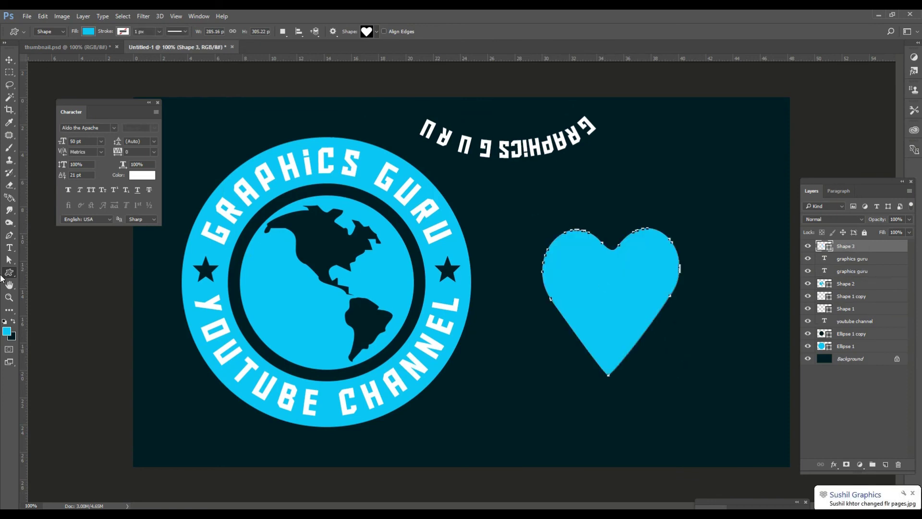
# Step: Type 'graphi guru youtube channel' along the heart's outline
pyautogui.click(9, 247)
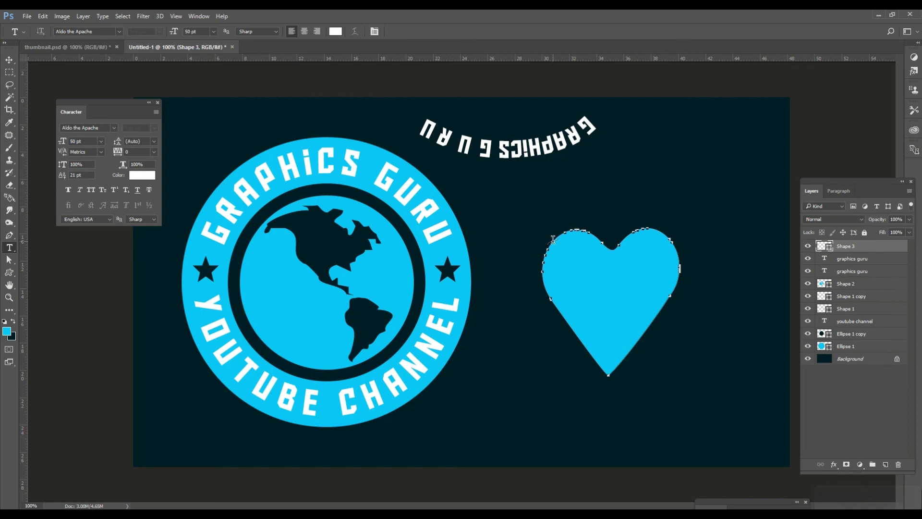
pyautogui.click(552, 239)
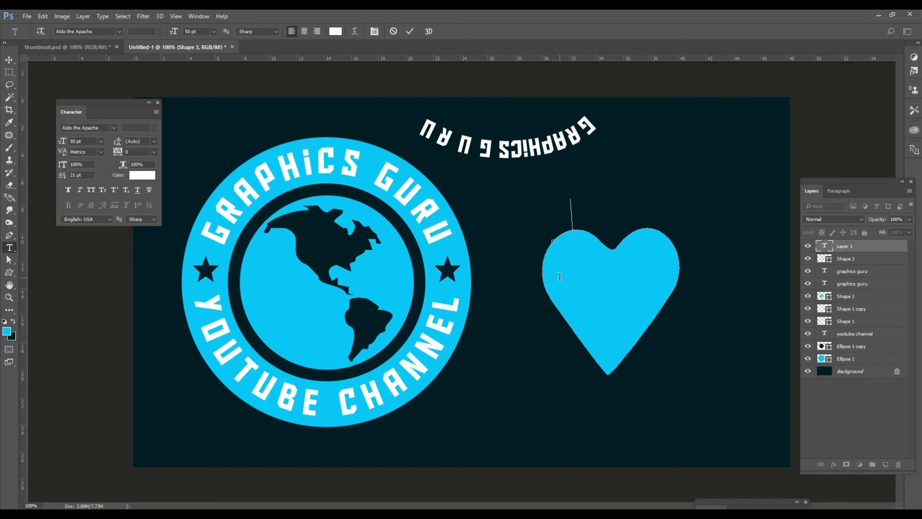
pyautogui.write('graphi')
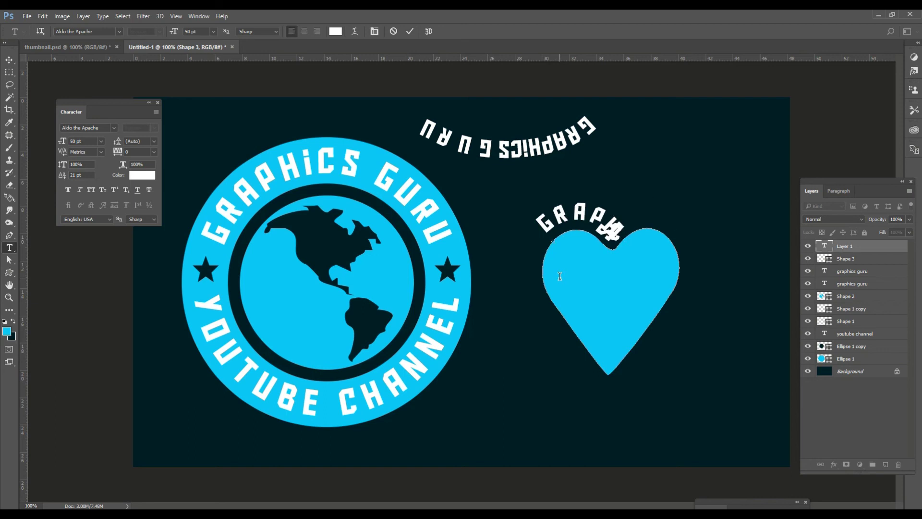
pyautogui.write(' guru')
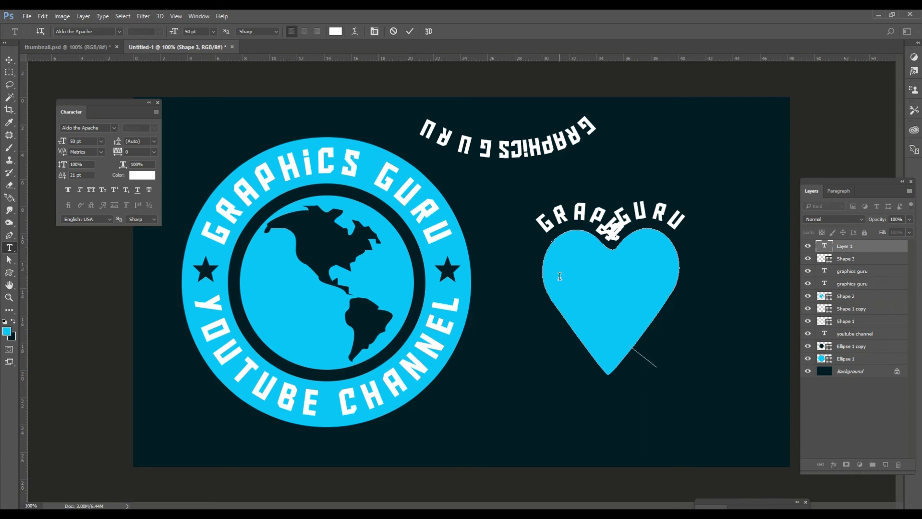
pyautogui.write('           youtube channel')
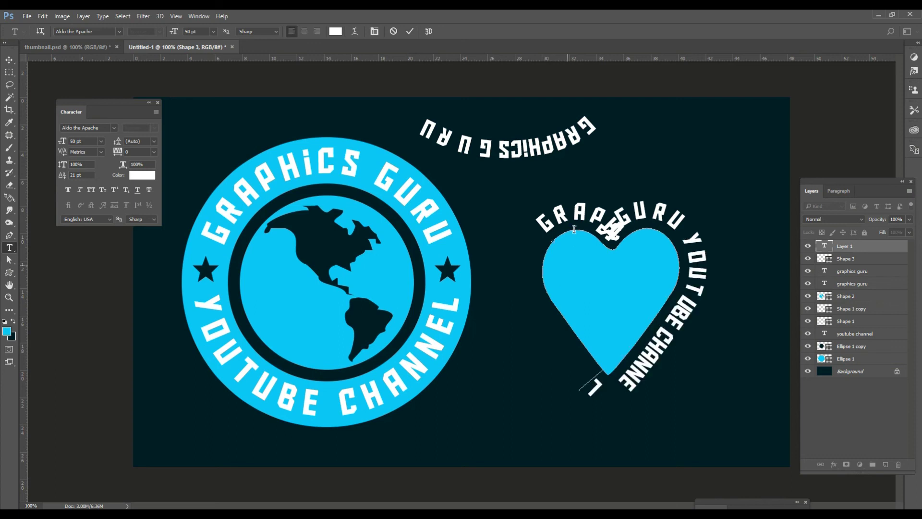
# Step: Set all the heart text to 46 pt and adjust its spacing values in the Character panel
pyautogui.hotkey('ctrl', 'a')
pyautogui.click(194, 31)
pyautogui.scroll(-3, 200, 31)
pyautogui.scroll(-4, 201, 32)
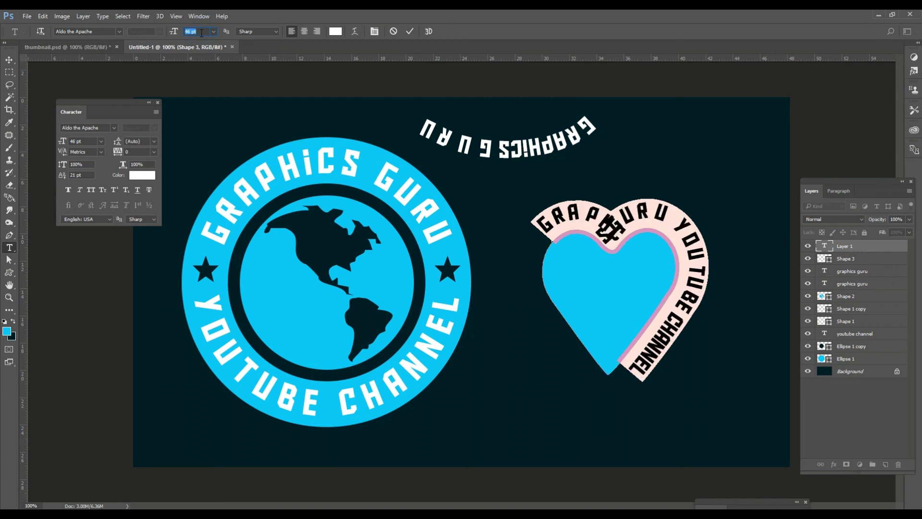
pyautogui.click(82, 175)
pyautogui.scroll(-5, 86, 175)
pyautogui.scroll(-5, 86, 174)
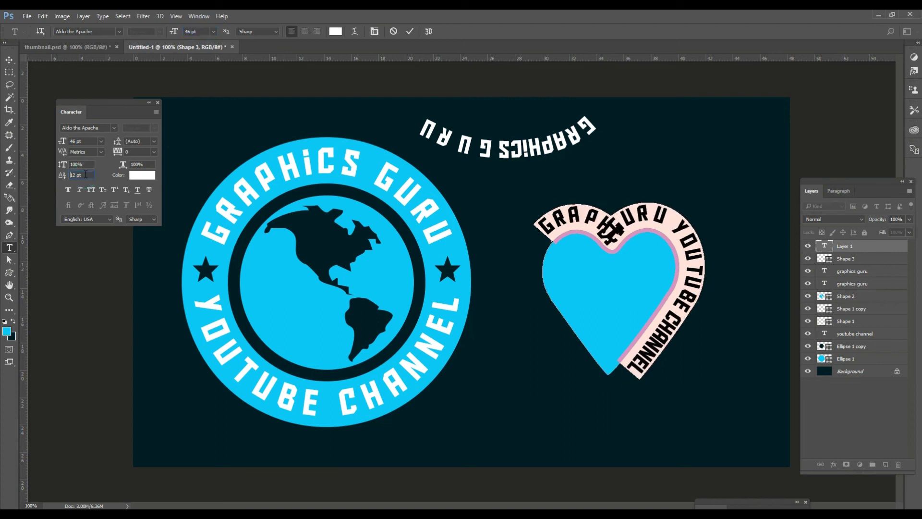
pyautogui.scroll(1, 85, 174)
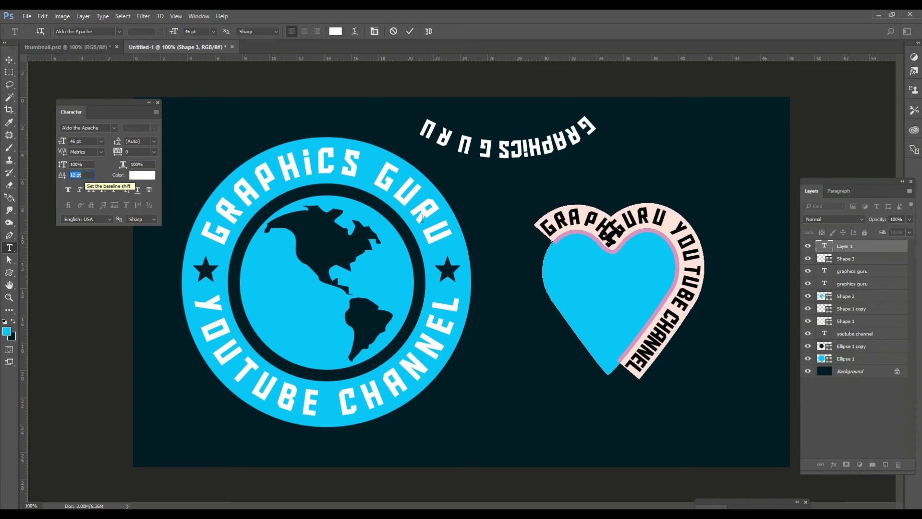
pyautogui.click(595, 216)
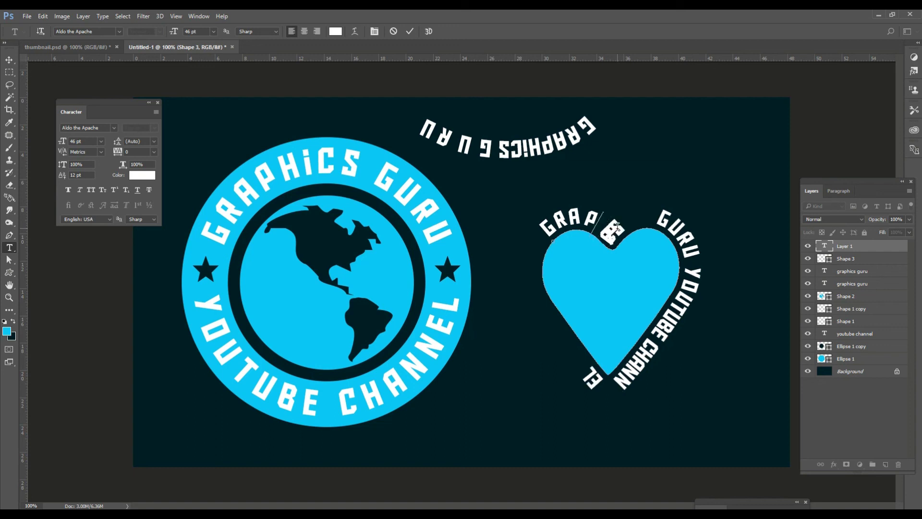
# Step: Delete extra spaces in the heart text, including one between GRAPHICS and GURU
pyautogui.press('BackSpace')
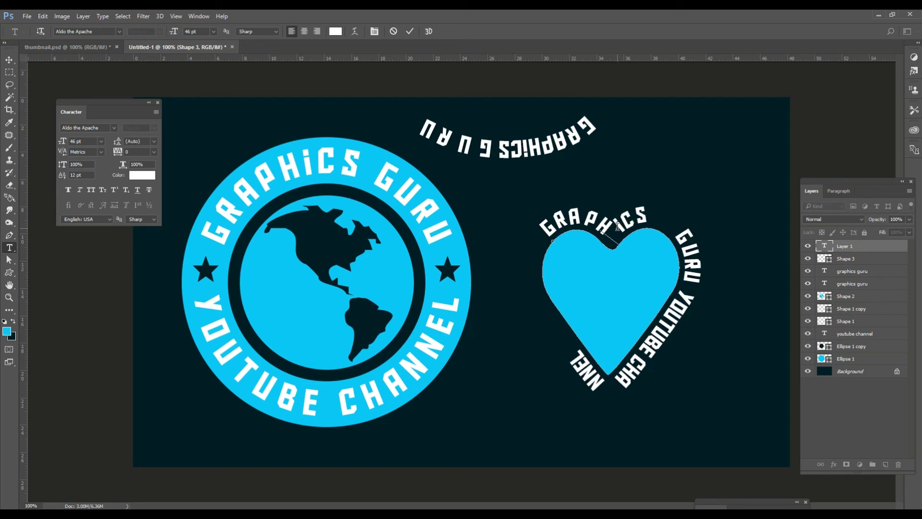
pyautogui.click(677, 225)
pyautogui.press('BackSpace')
pyautogui.press('BackSpace')
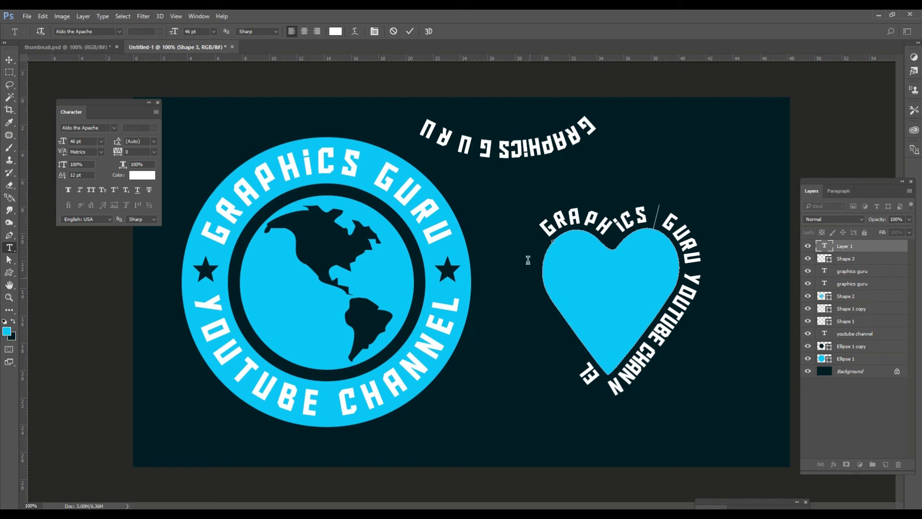
# Step: Set the tracking of all the heart text to 135
pyautogui.tripleClick(677, 294)
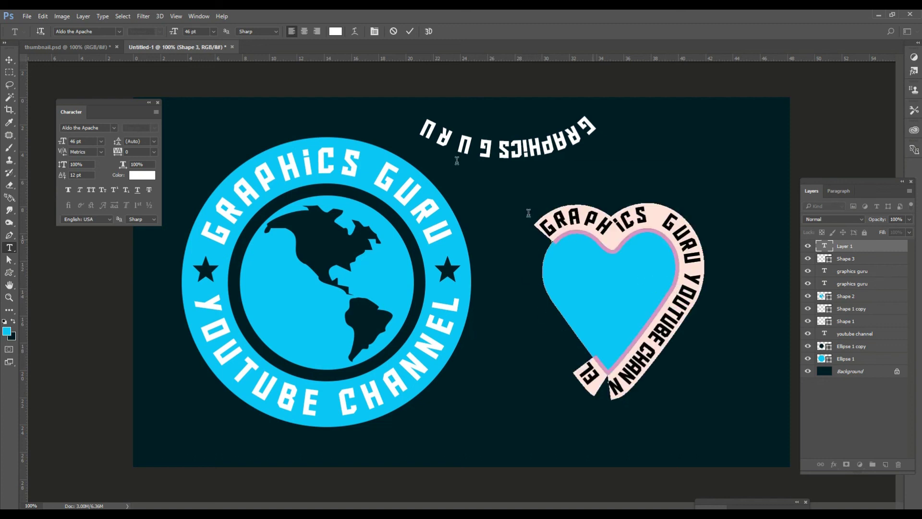
pyautogui.click(153, 151)
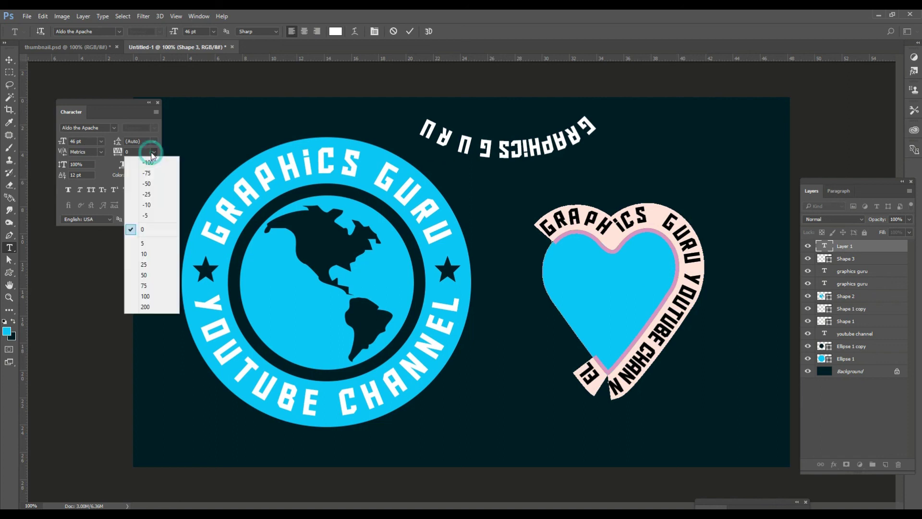
pyautogui.click(147, 285)
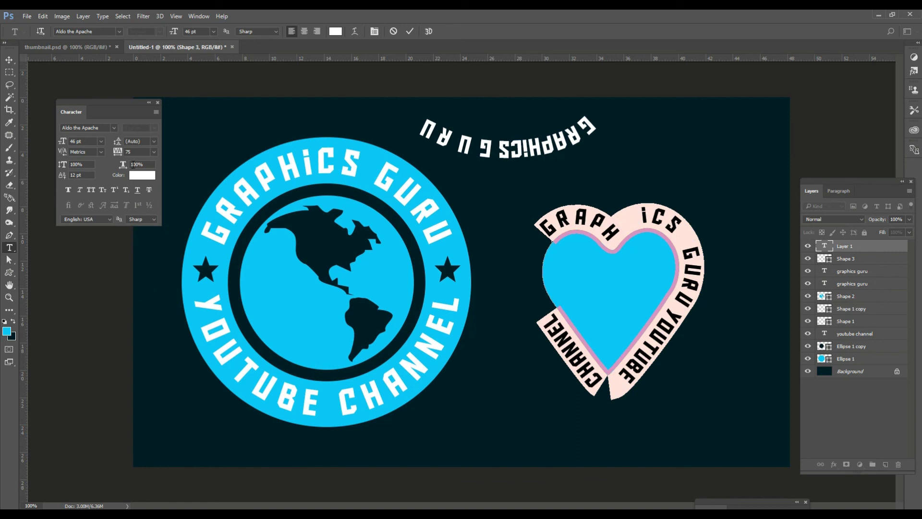
pyautogui.scroll(12, 138, 152)
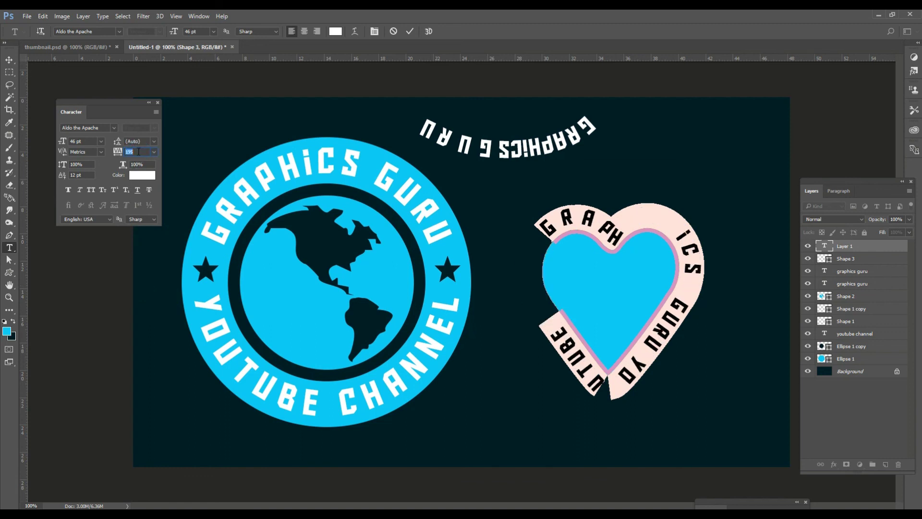
pyautogui.scroll(-3, 138, 151)
pyautogui.scroll(-4, 138, 151)
pyautogui.scroll(-2, 139, 152)
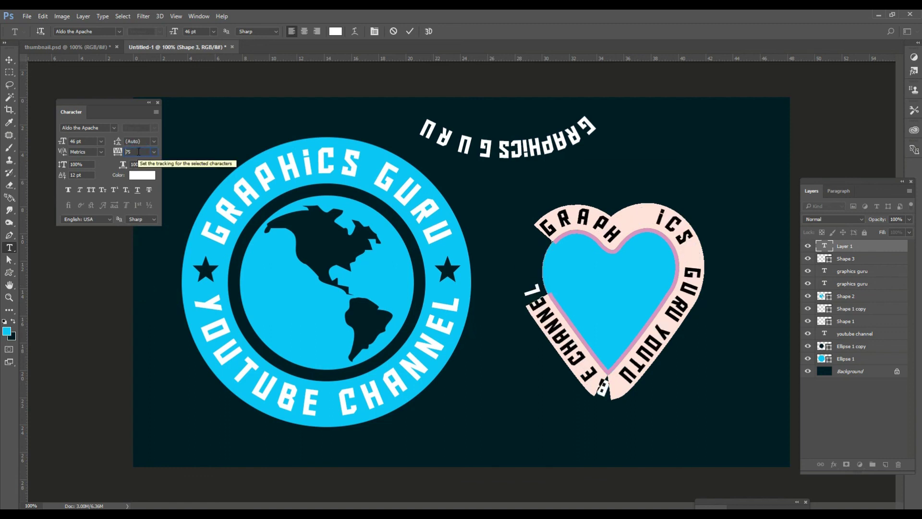
pyautogui.scroll(-3, 139, 152)
pyautogui.scroll(2, 138, 152)
pyautogui.scroll(2, 138, 152)
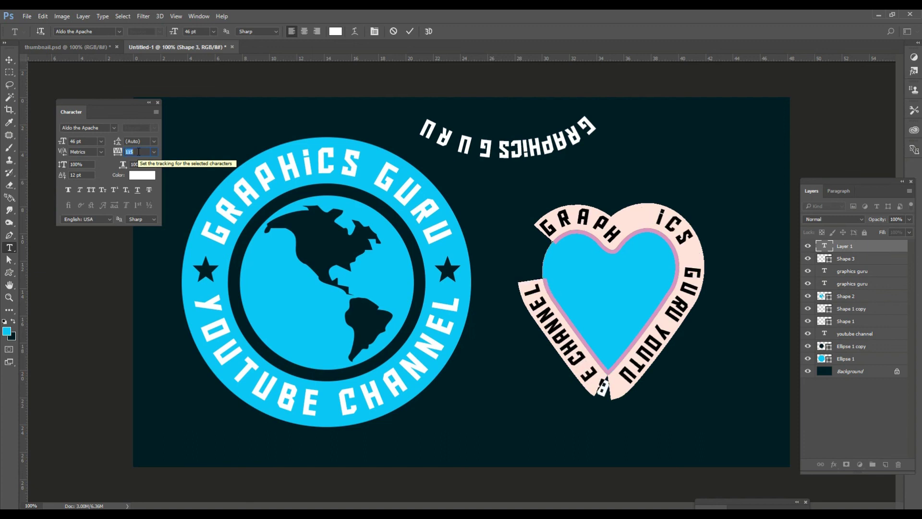
pyautogui.scroll(2, 139, 152)
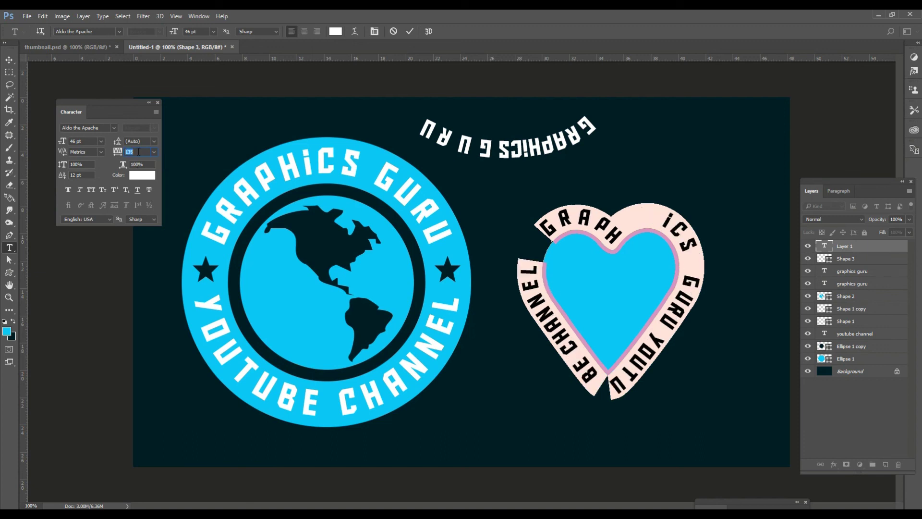
# Step: Remove the gap between GRAPH and ICS
pyautogui.click(652, 217)
pyautogui.moveTo(664, 219); pyautogui.dragTo(630, 220)
pyautogui.press('BackSpace')
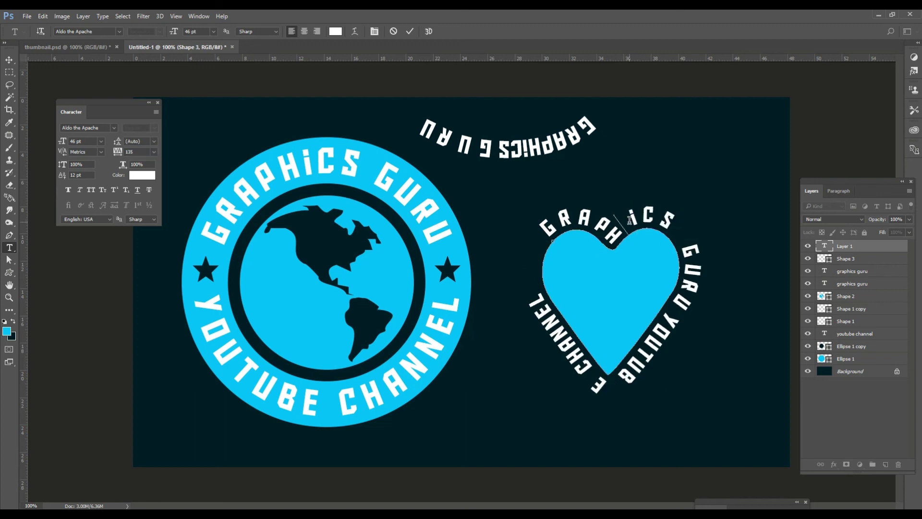
pyautogui.press('BackSpace')
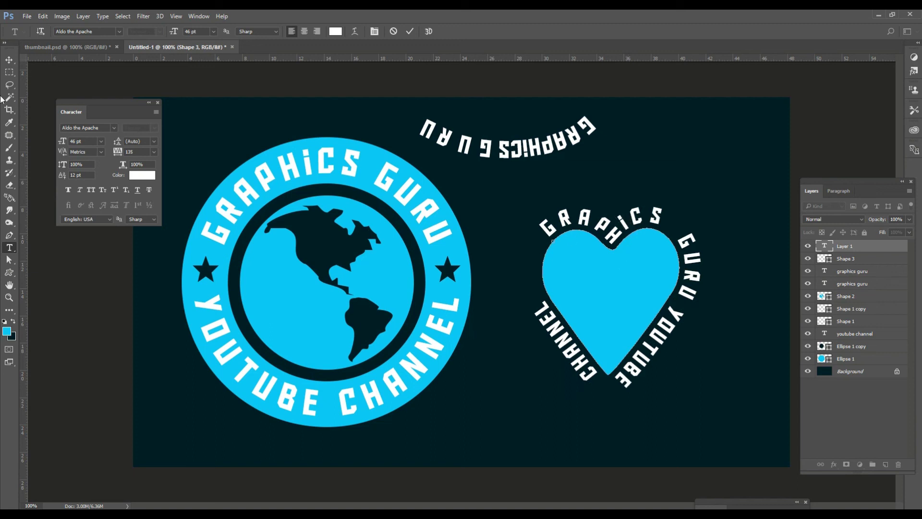
# Step: Commit the heart text and drag its layer down-left off the cyan heart shape
pyautogui.click(9, 59)
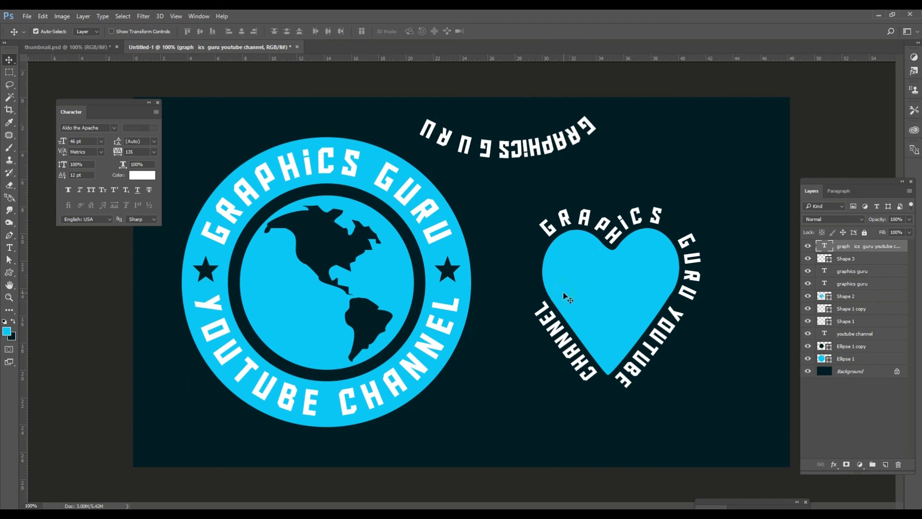
pyautogui.click(9, 247)
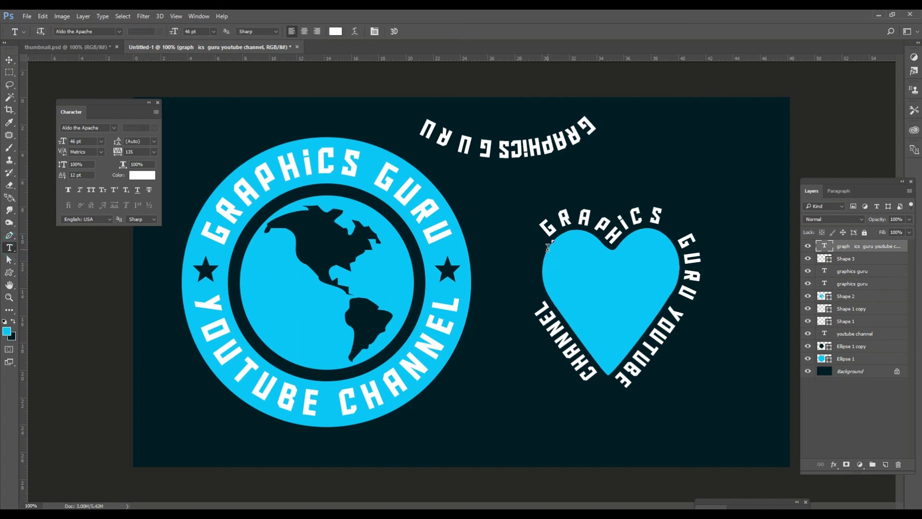
pyautogui.click(9, 60)
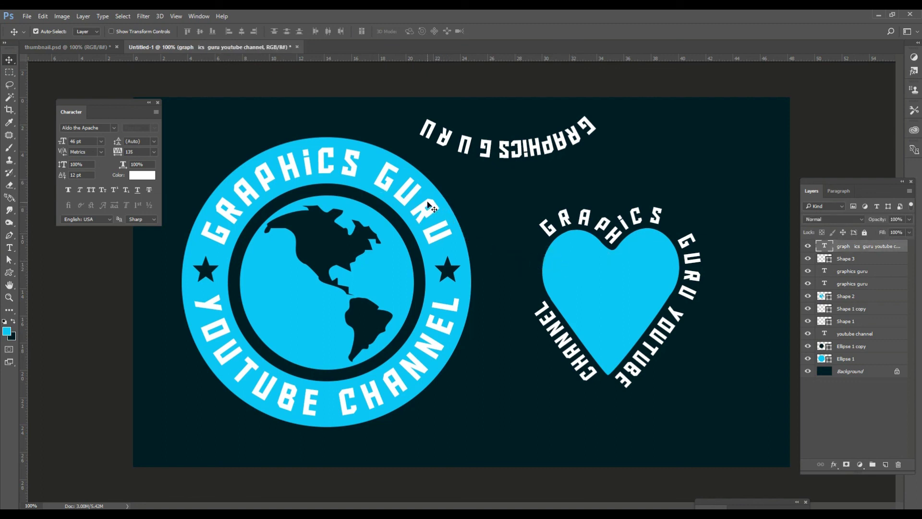
pyautogui.moveTo(576, 270)
pyautogui.mouseDown()
pyautogui.moveTo(443, 370)
pyautogui.moveTo(572, 278)
pyautogui.moveTo(492, 367)
pyautogui.mouseUp()
pyautogui.moveTo(606, 257); pyautogui.dragTo(607, 288)
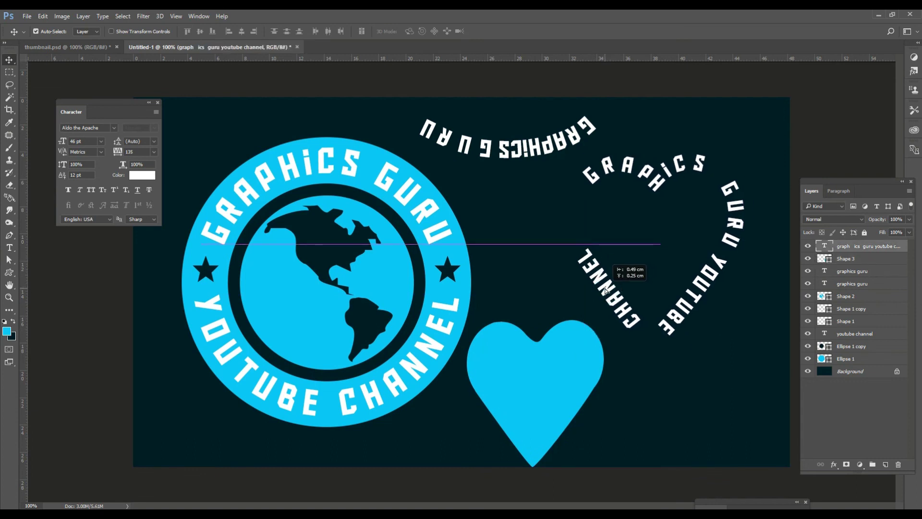
# Step: Drag the heart text path's anchors so YOUTUBE and CHANNEL flank the heart's point
pyautogui.press('a')
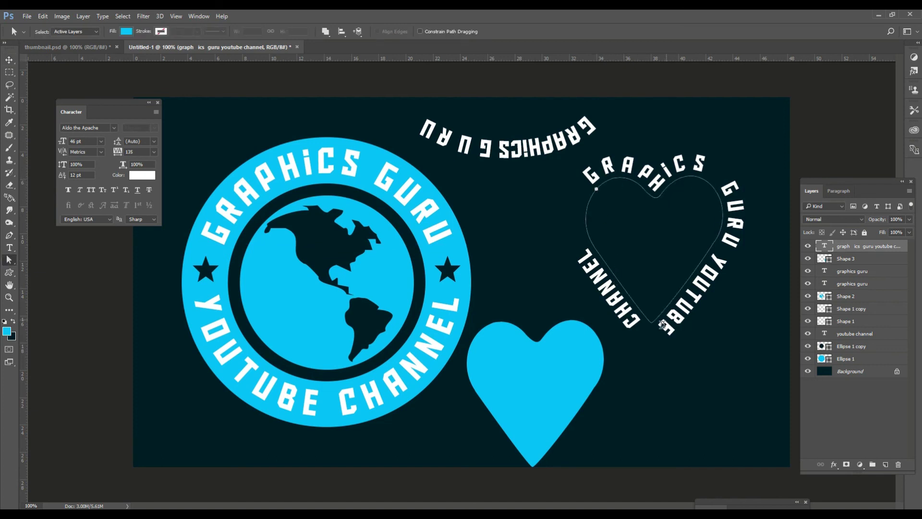
pyautogui.click(614, 274)
pyautogui.moveTo(595, 246)
pyautogui.mouseDown()
pyautogui.moveTo(579, 239)
pyautogui.moveTo(584, 254)
pyautogui.mouseUp()
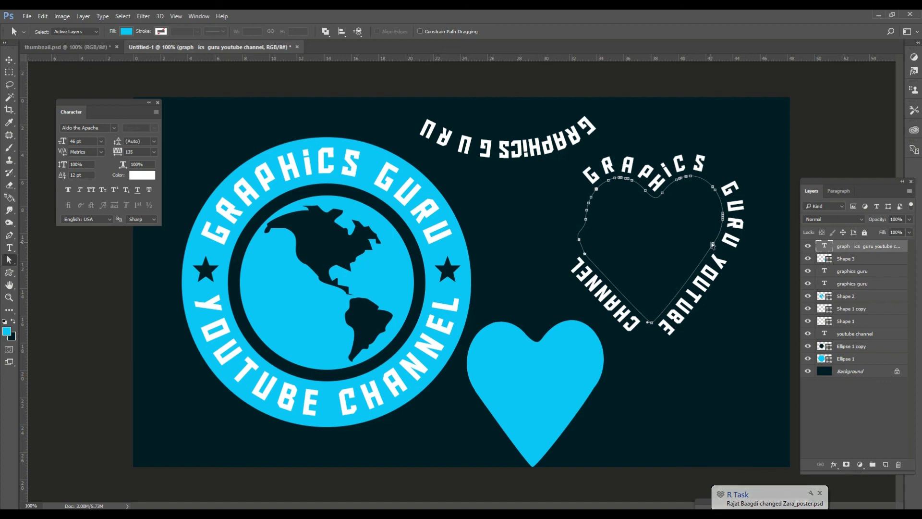
pyautogui.moveTo(708, 243); pyautogui.dragTo(706, 271)
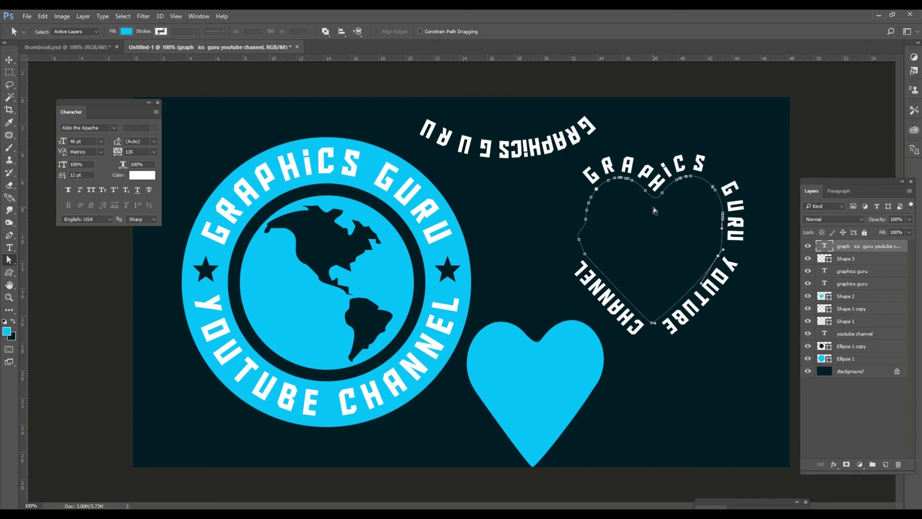
pyautogui.click(9, 60)
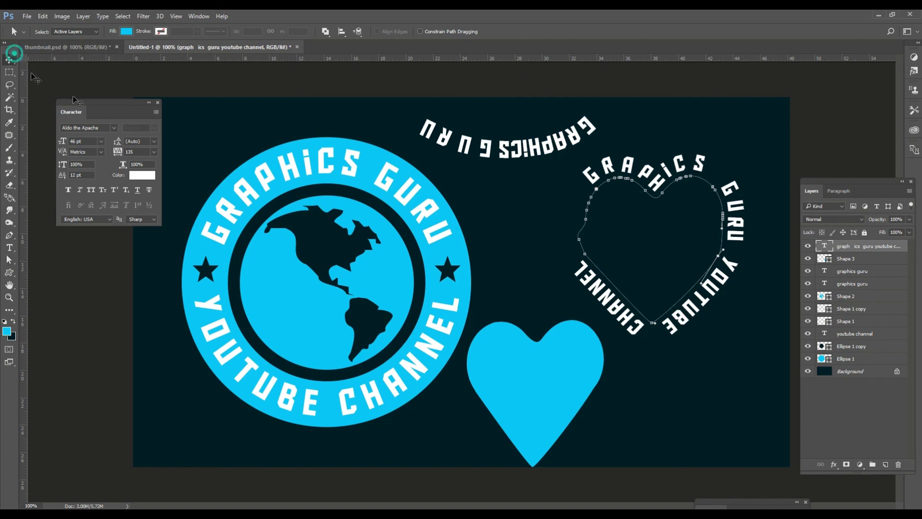